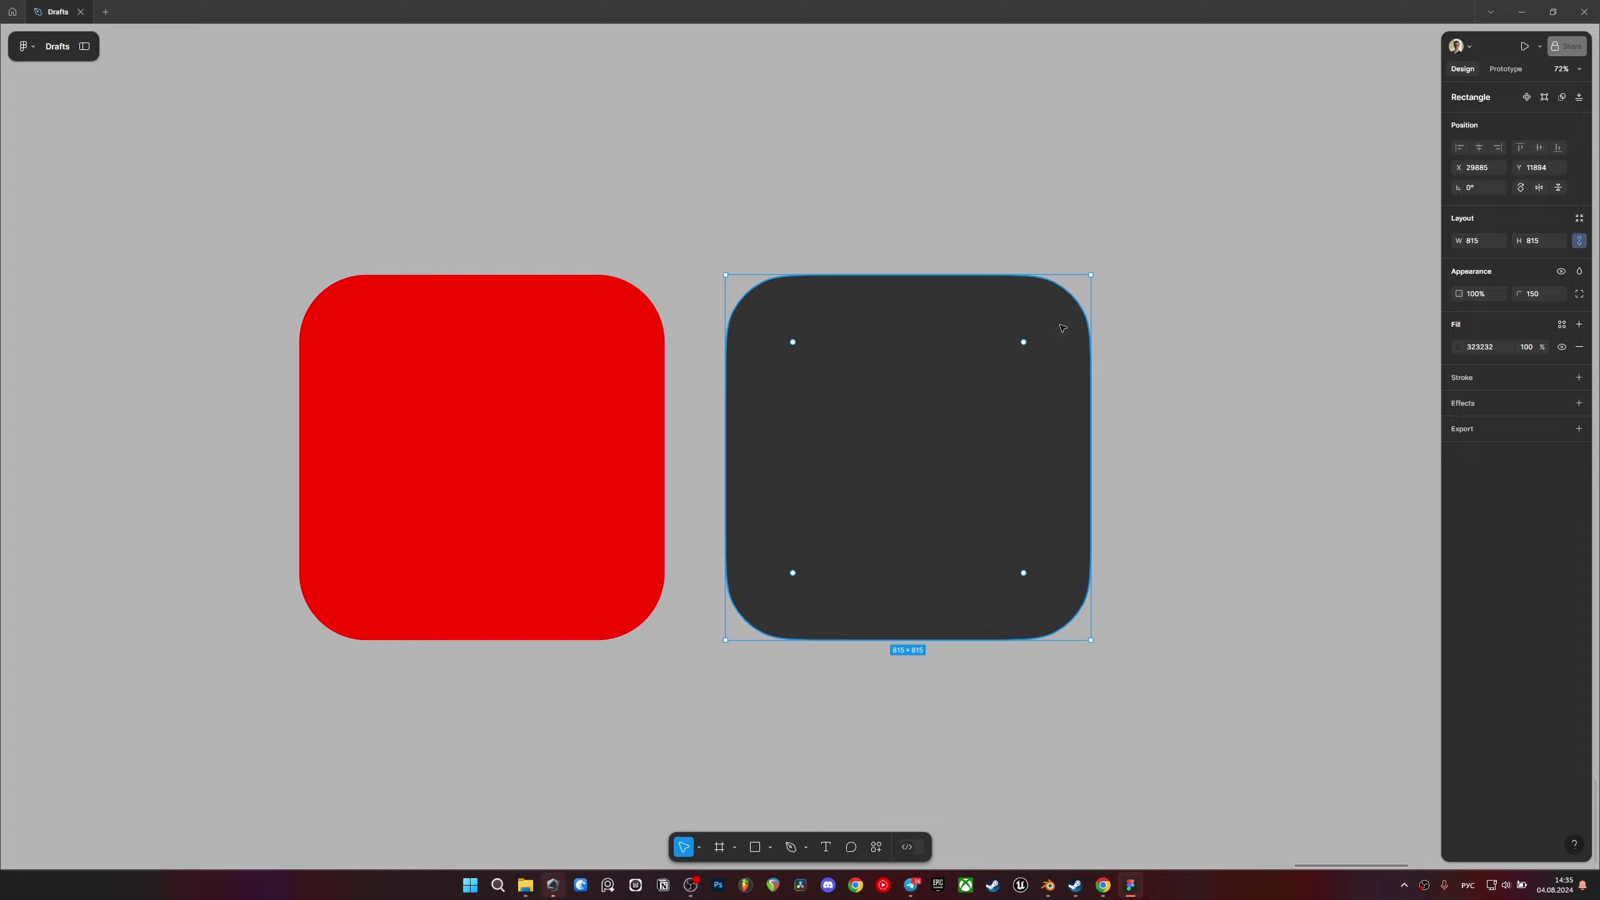
- Inspect the red square's per-corner radius and smoothing settings in Figma
{"action": "scroll", "coordinate": [1189, 439], "scroll_direction": "up", "scroll_amount": 1}
{"action": "left_click", "coordinate": [1198, 445]}
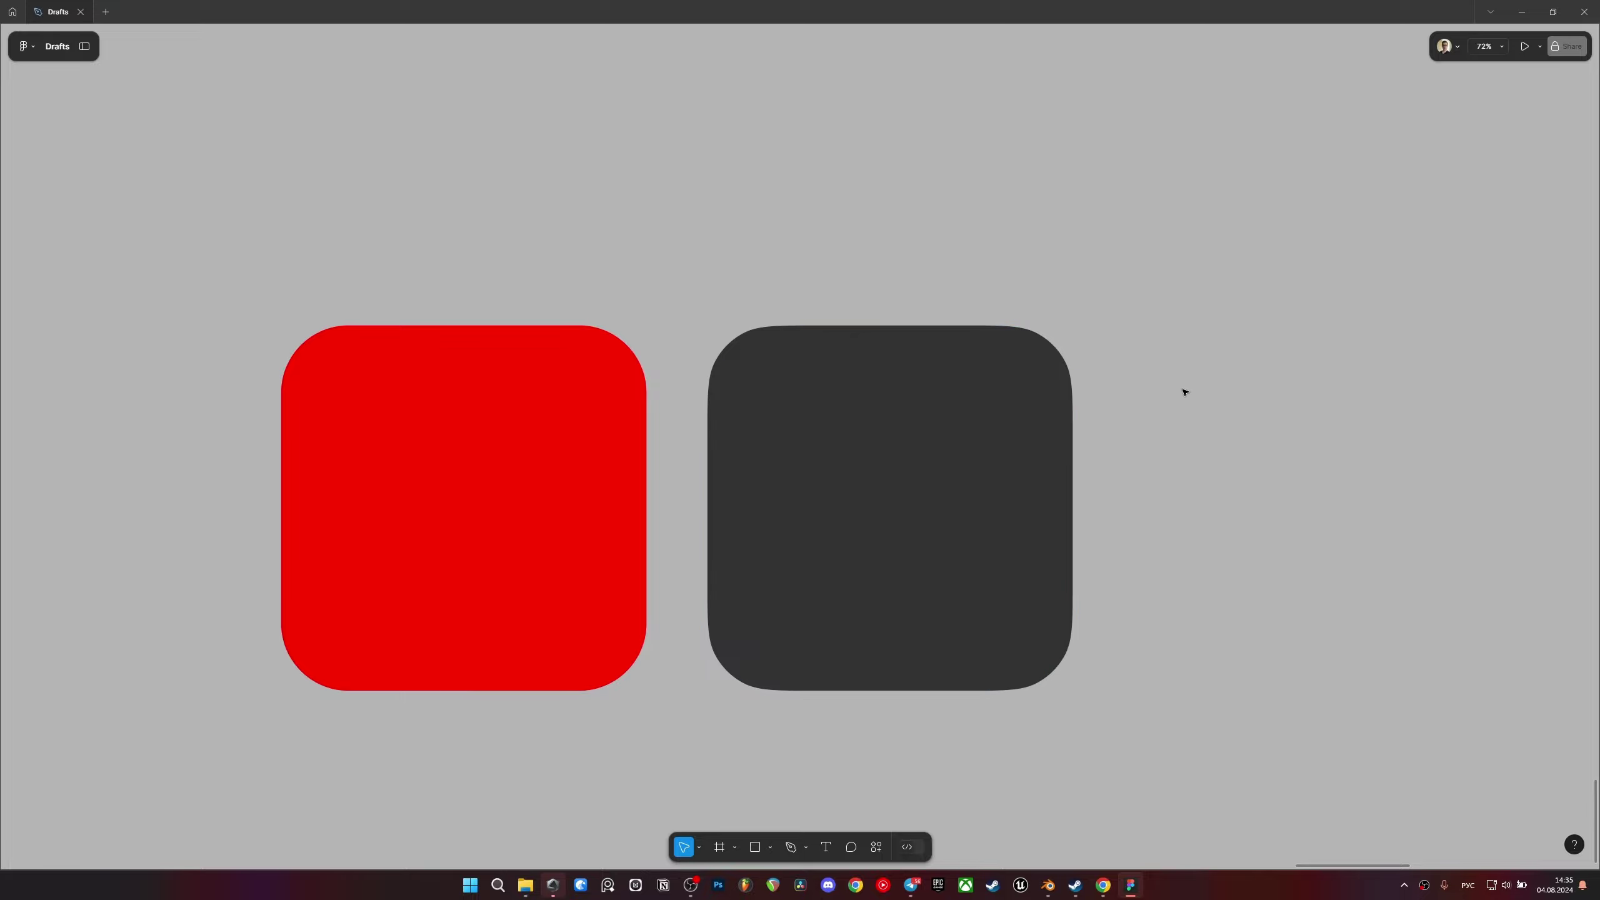
{"action": "scroll", "coordinate": [1183, 390], "scroll_direction": "right", "scroll_amount": 2}
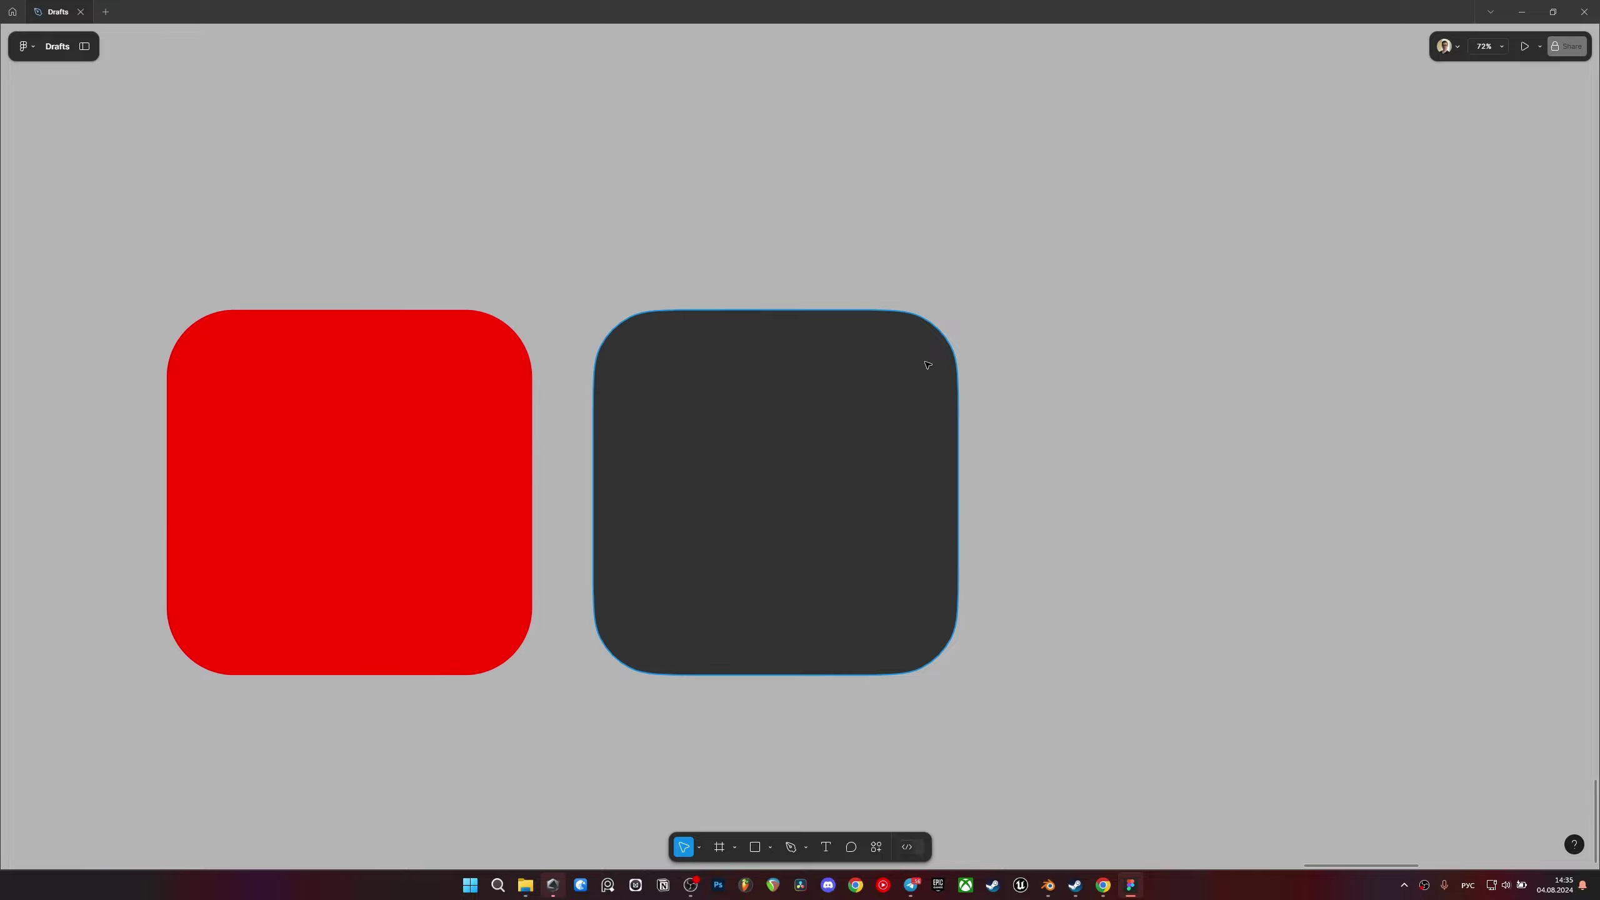
{"action": "scroll", "coordinate": [1065, 464], "scroll_direction": "left", "scroll_amount": 2}
{"action": "scroll", "coordinate": [1097, 429], "scroll_direction": "left", "scroll_amount": 1}
{"action": "scroll", "coordinate": [1097, 429], "scroll_direction": "right", "scroll_amount": 2}
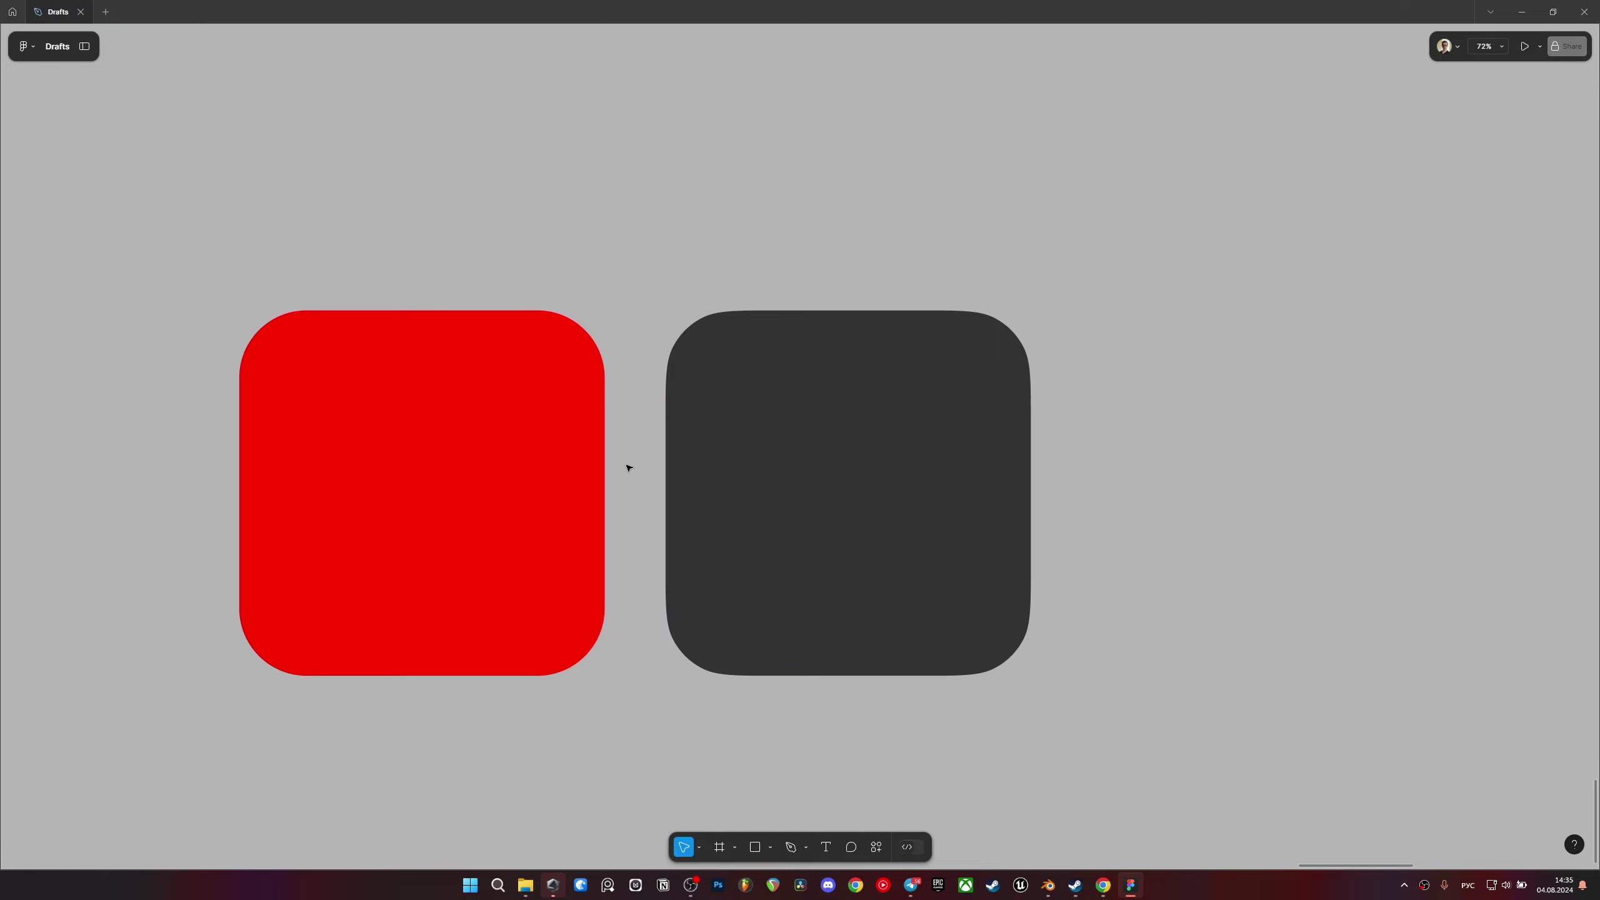
{"action": "left_click", "coordinate": [483, 469]}
{"action": "scroll", "coordinate": [945, 429], "scroll_direction": "left", "scroll_amount": 4}
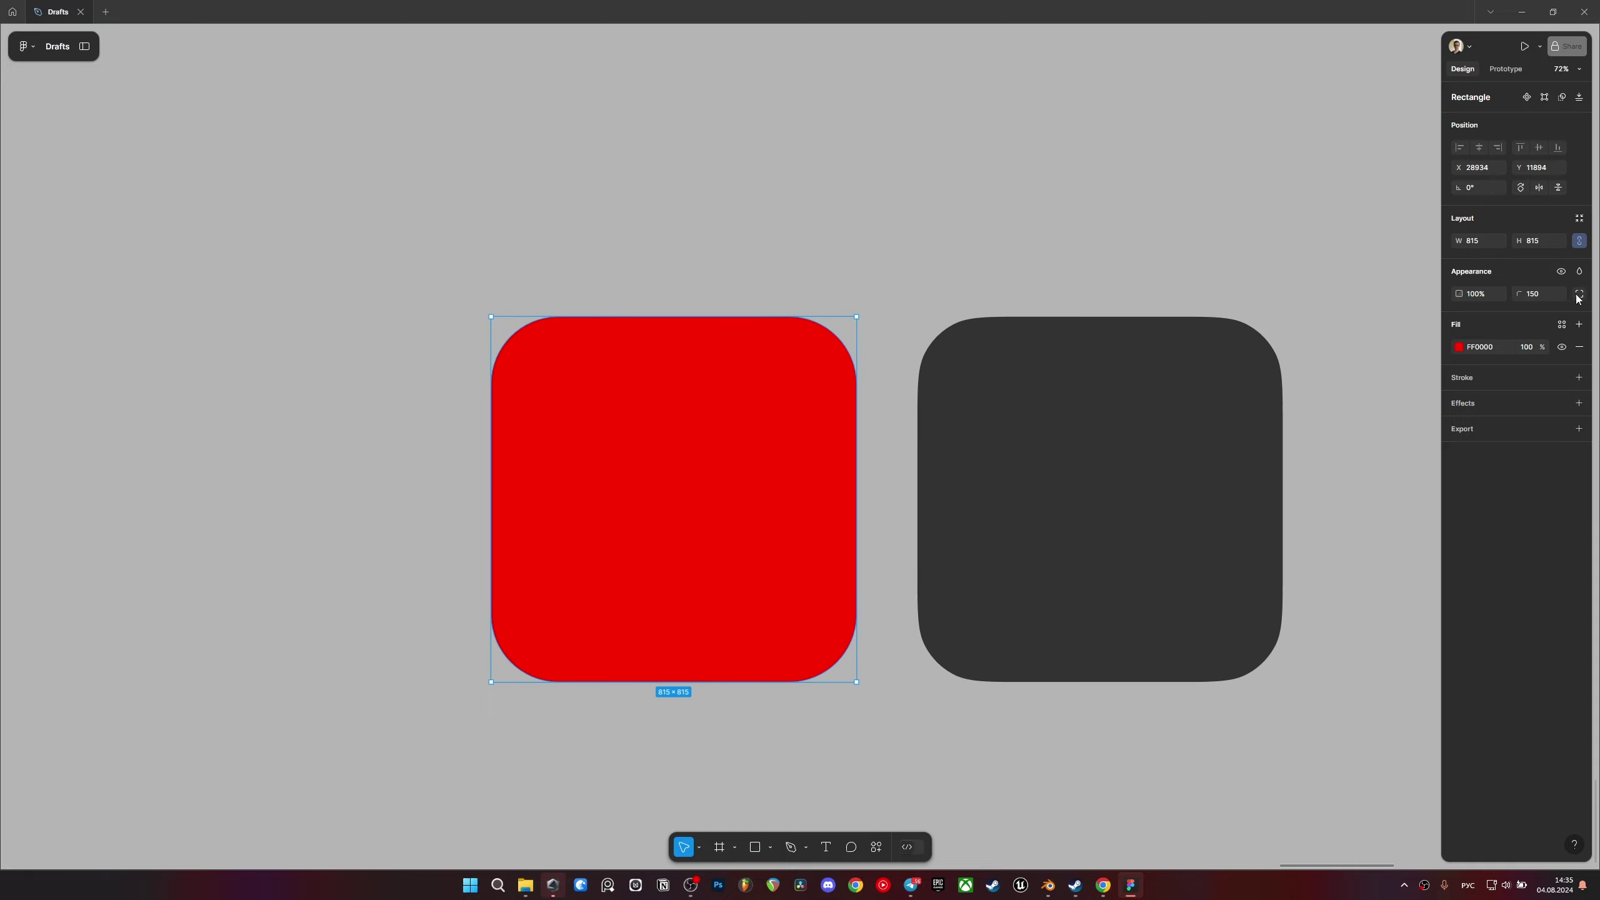
{"action": "left_click", "coordinate": [1579, 294]}
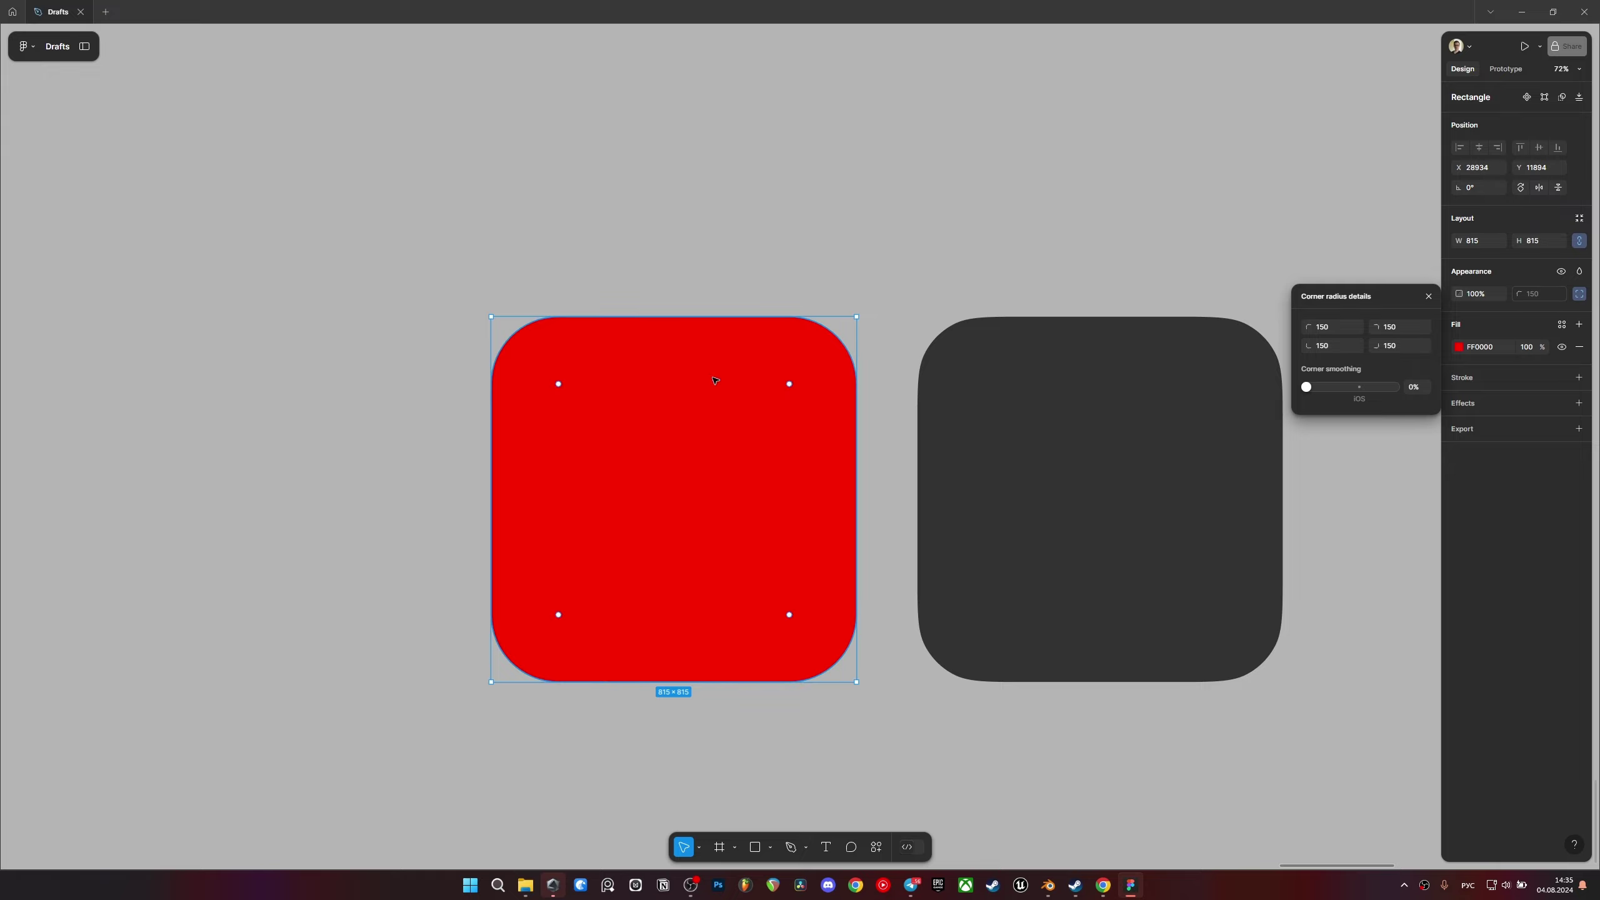
{"action": "key", "text": "Escape"}
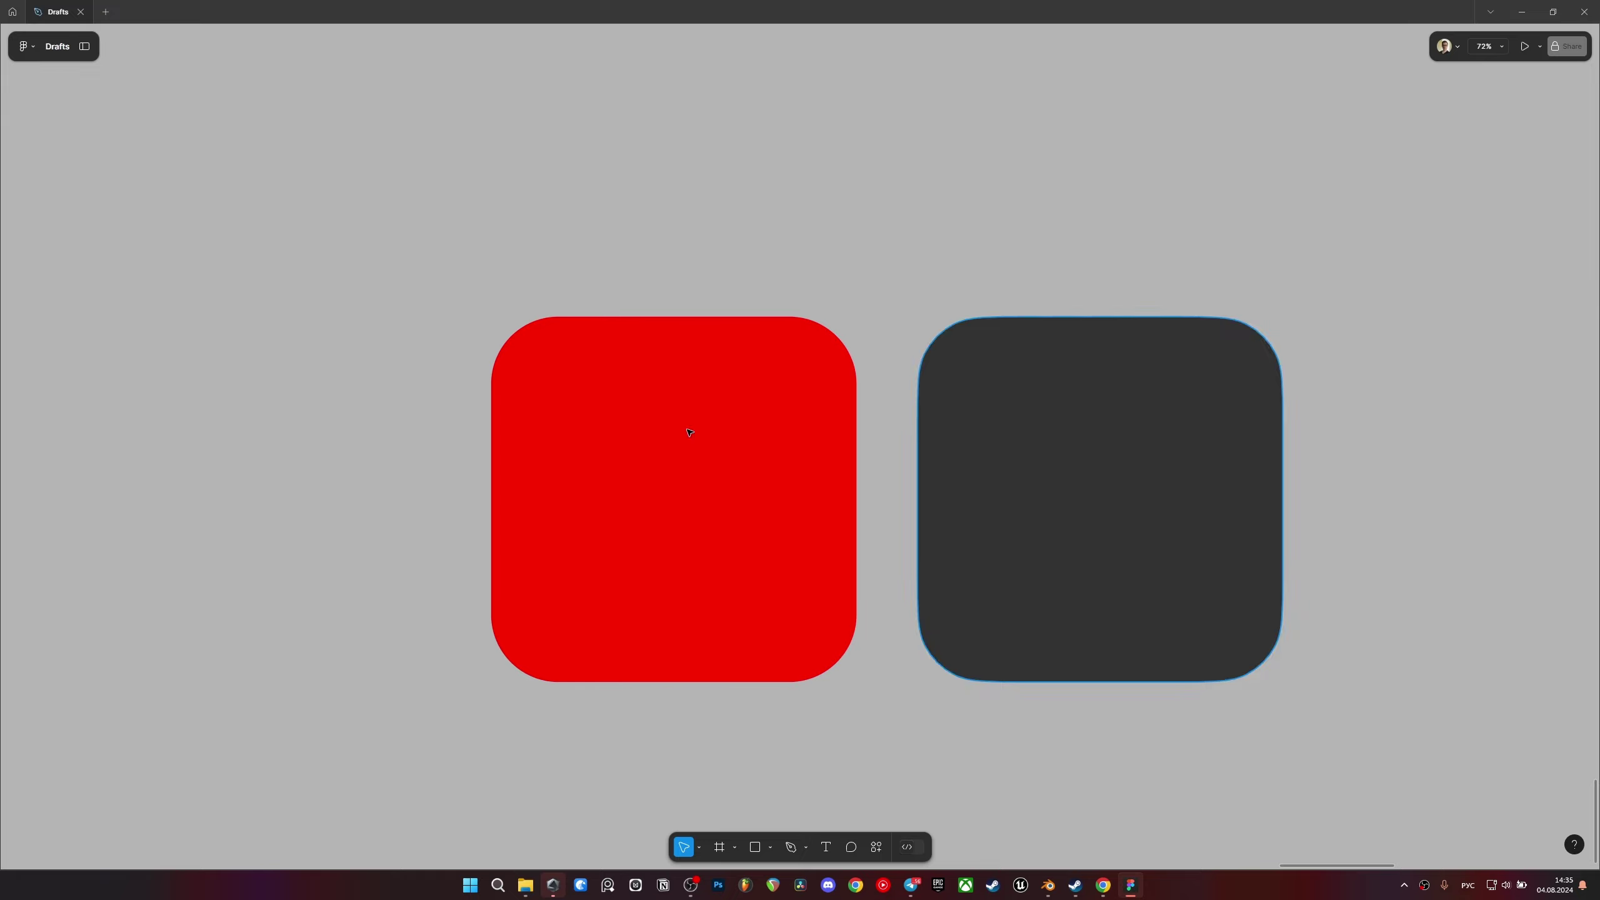
{"action": "left_click", "coordinate": [689, 432]}
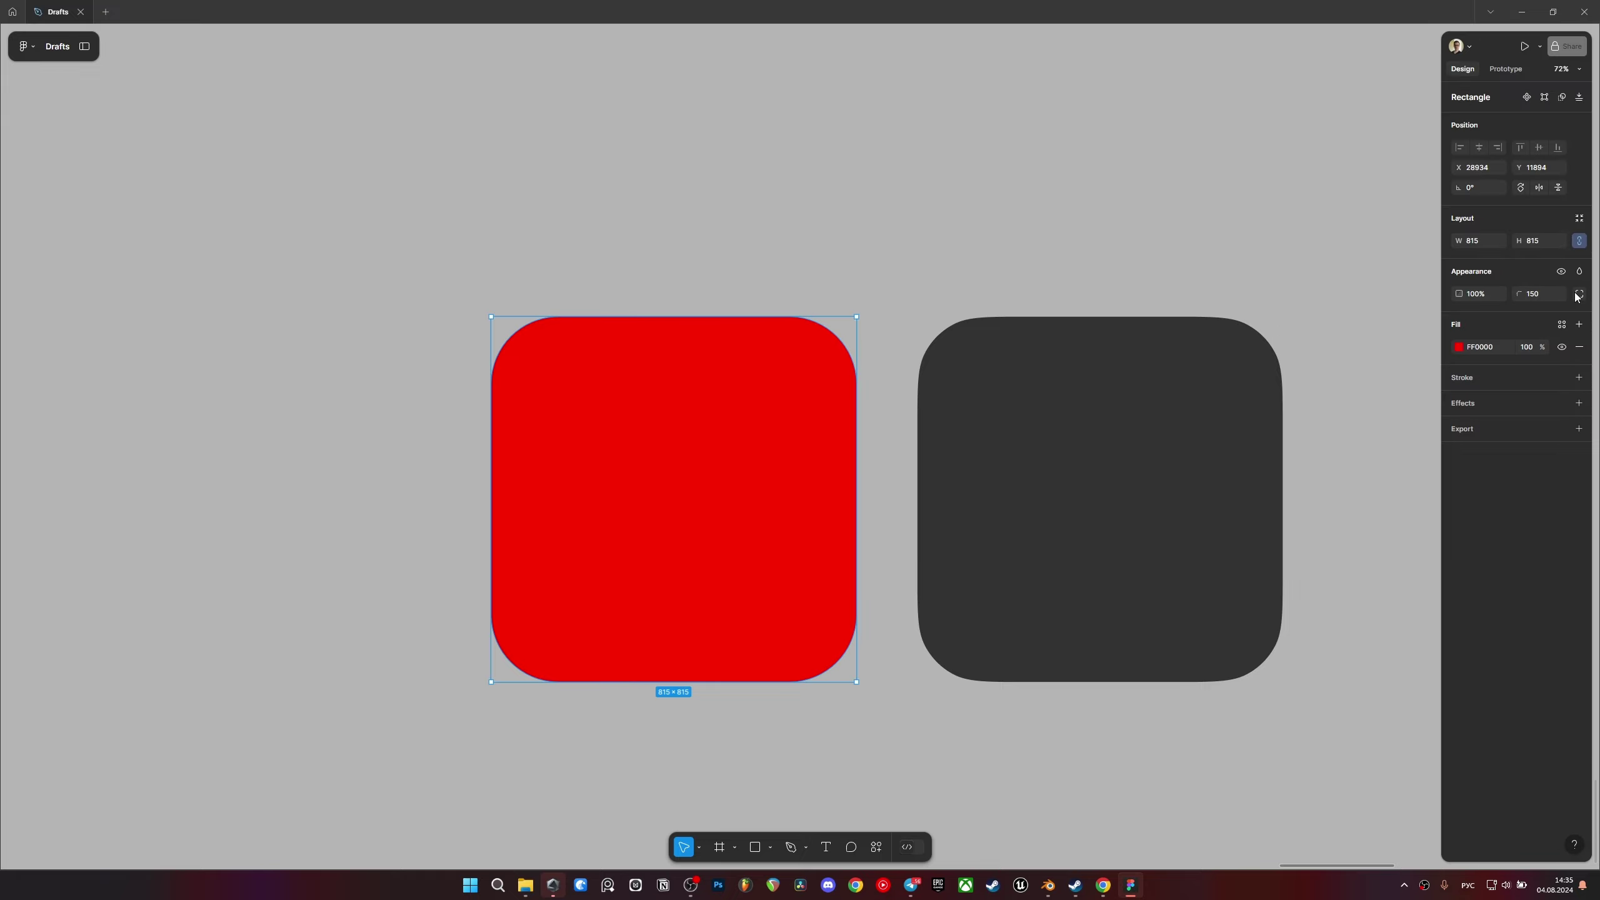
{"action": "left_click", "coordinate": [1578, 295]}
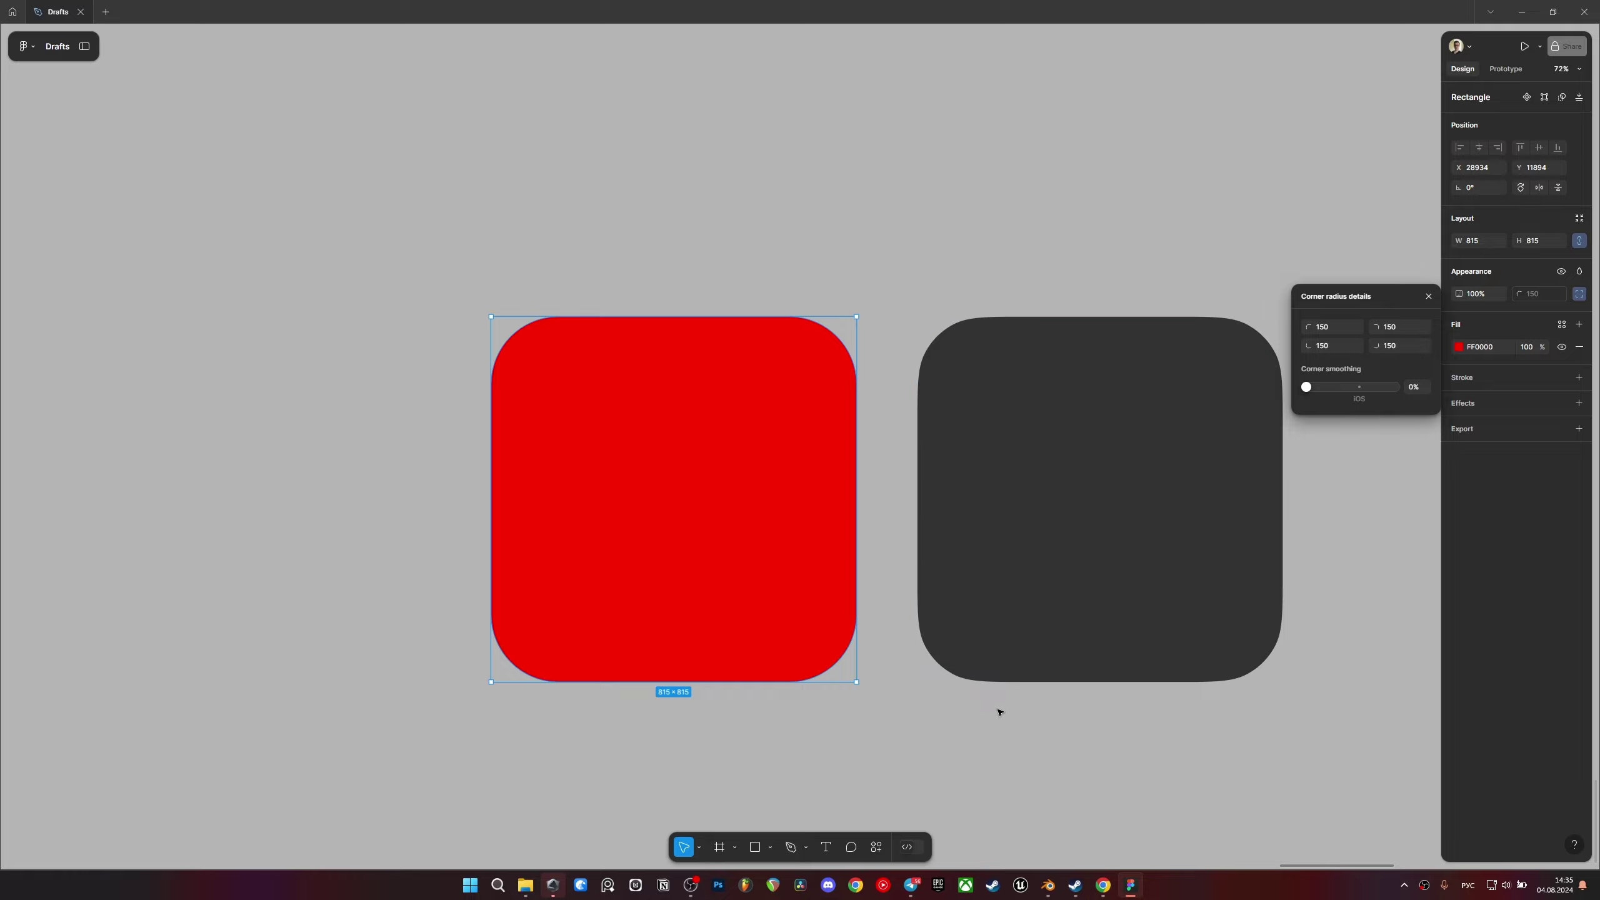
- Inspect the dark square's corner radius and smoothing, then clear the selection
{"action": "left_click", "coordinate": [1033, 485]}
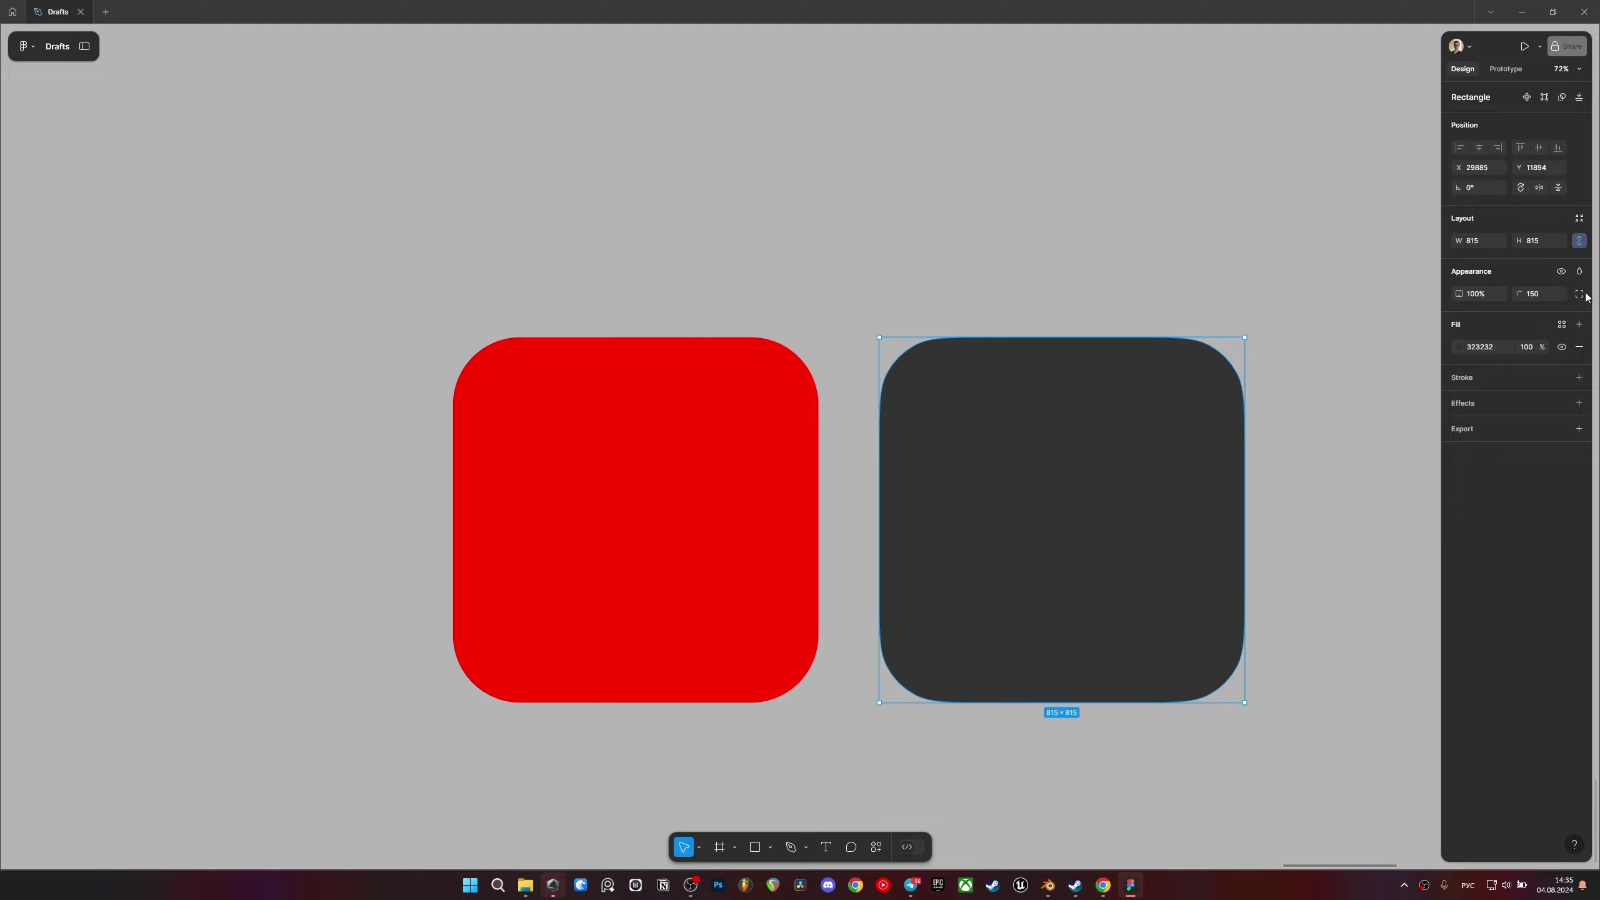
{"action": "left_click", "coordinate": [1582, 294]}
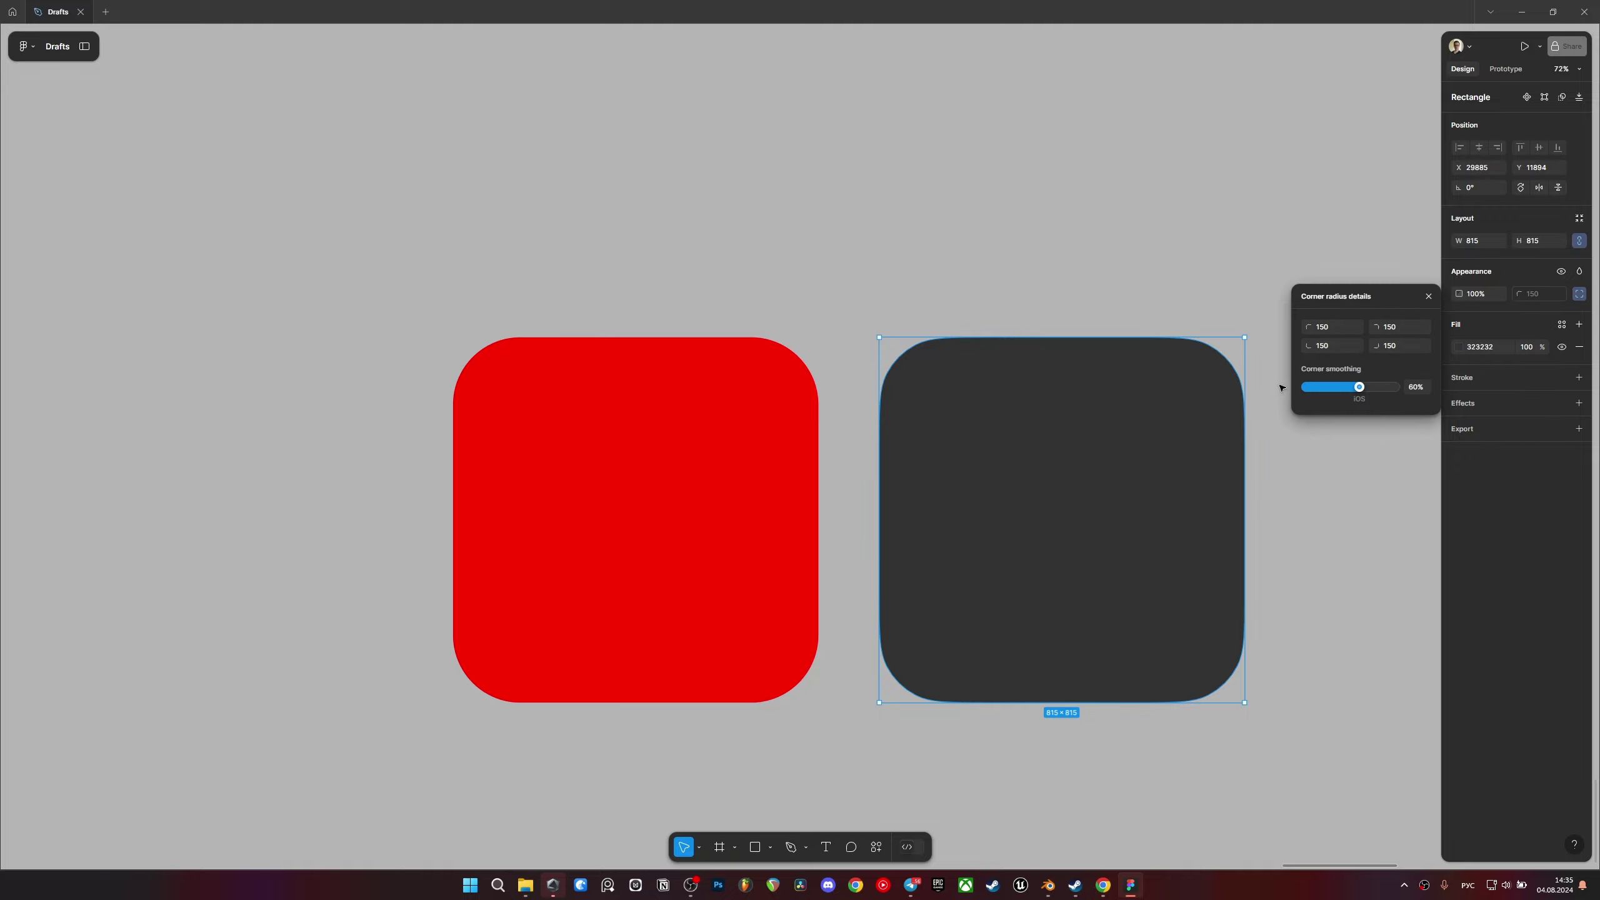
{"action": "left_click", "coordinate": [733, 428]}
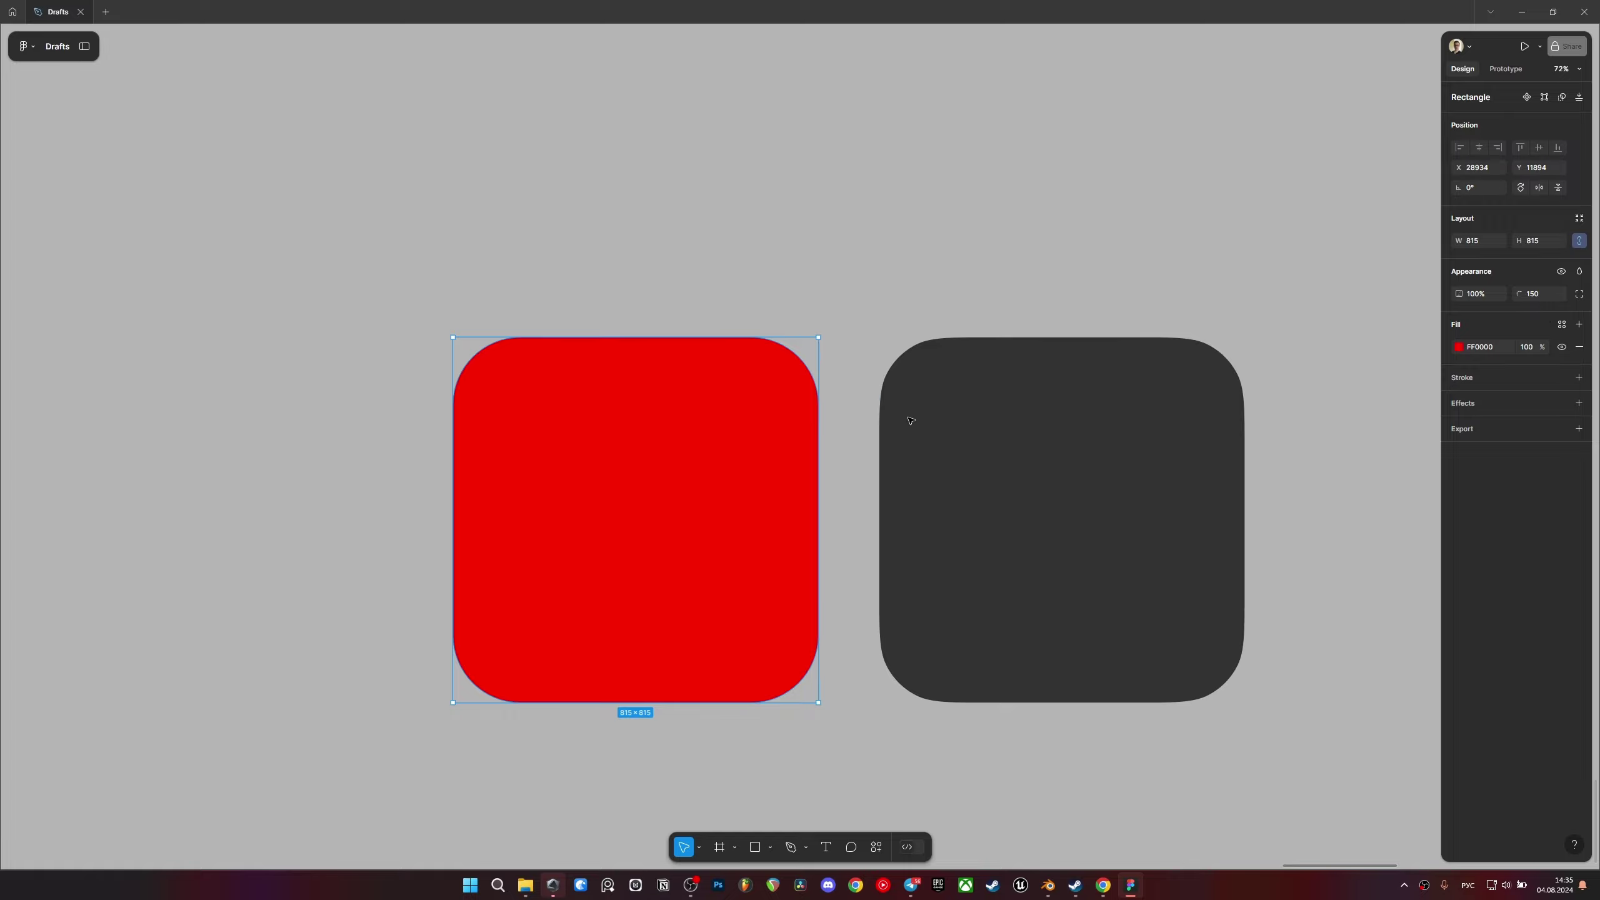
{"action": "left_click", "coordinate": [860, 425]}
{"action": "scroll", "coordinate": [855, 403], "scroll_direction": "up", "scroll_amount": 5, "text": "ctrl"}
{"action": "scroll", "coordinate": [838, 422], "scroll_direction": "up", "scroll_amount": 3, "text": "ctrl"}
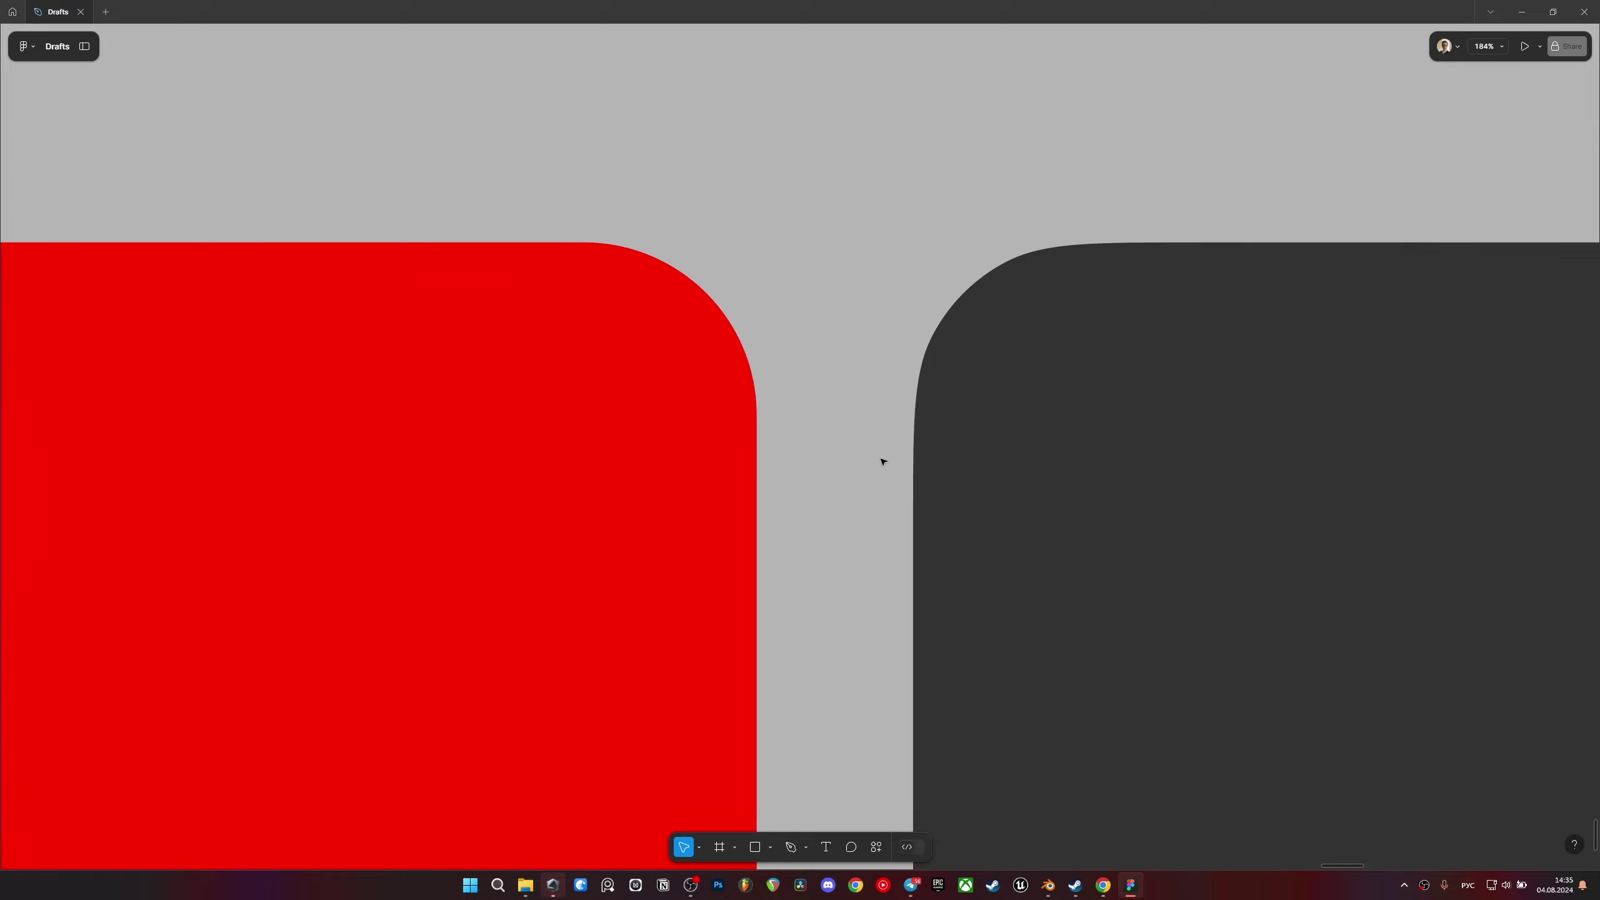
{"action": "scroll", "coordinate": [883, 462], "scroll_direction": "up", "scroll_amount": 1, "text": "ctrl"}
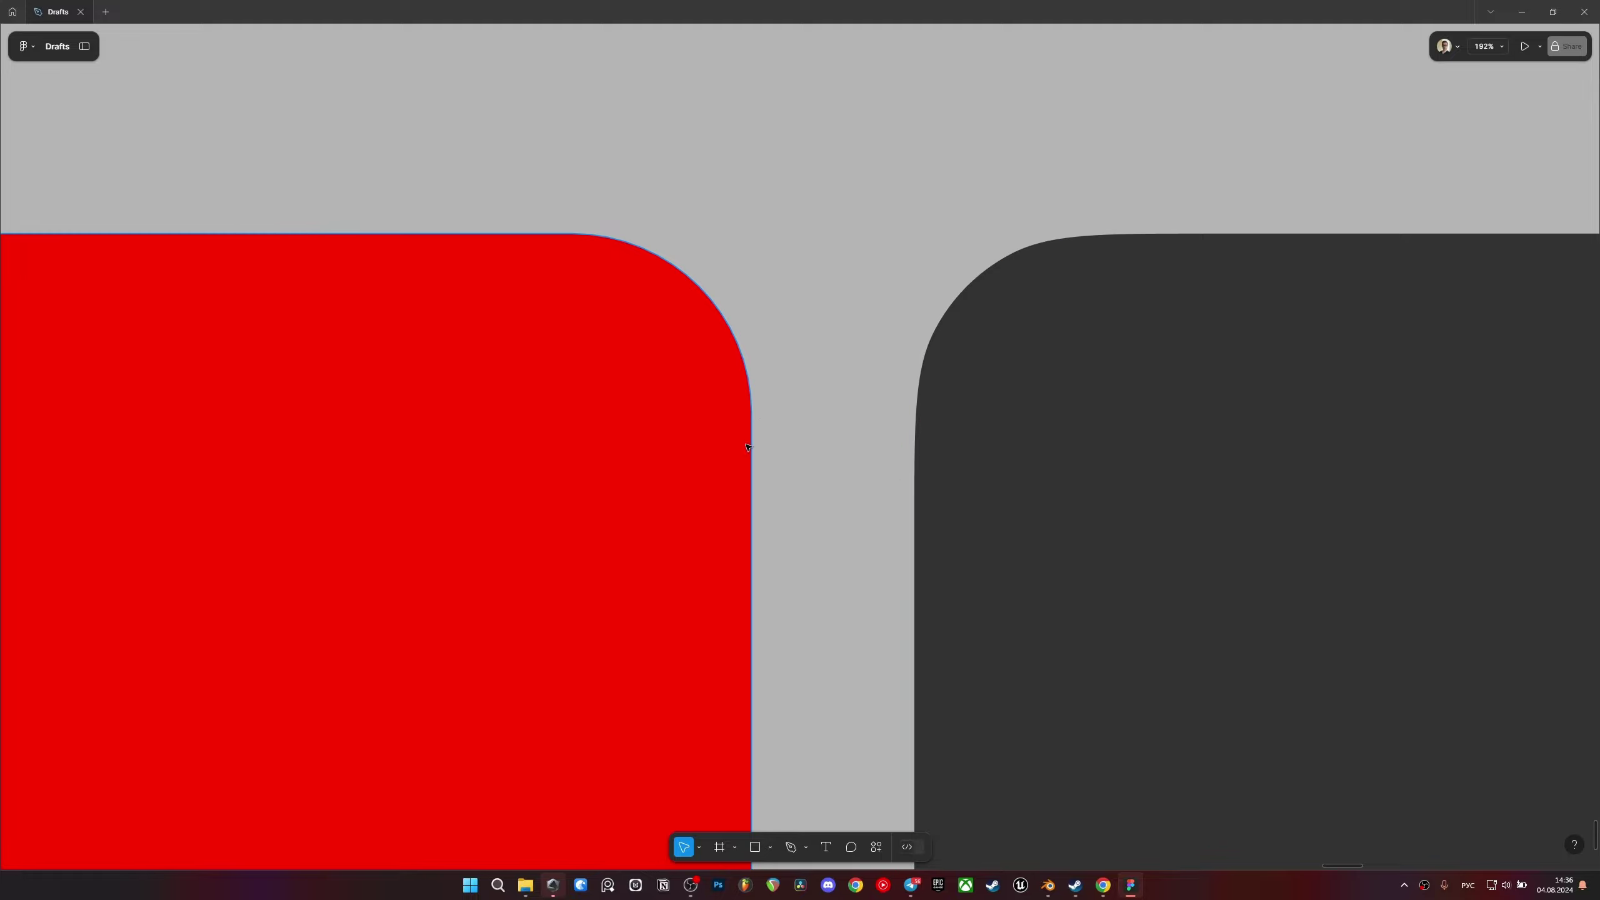
{"action": "scroll", "coordinate": [761, 433], "scroll_direction": "down", "scroll_amount": 5, "text": "ctrl"}
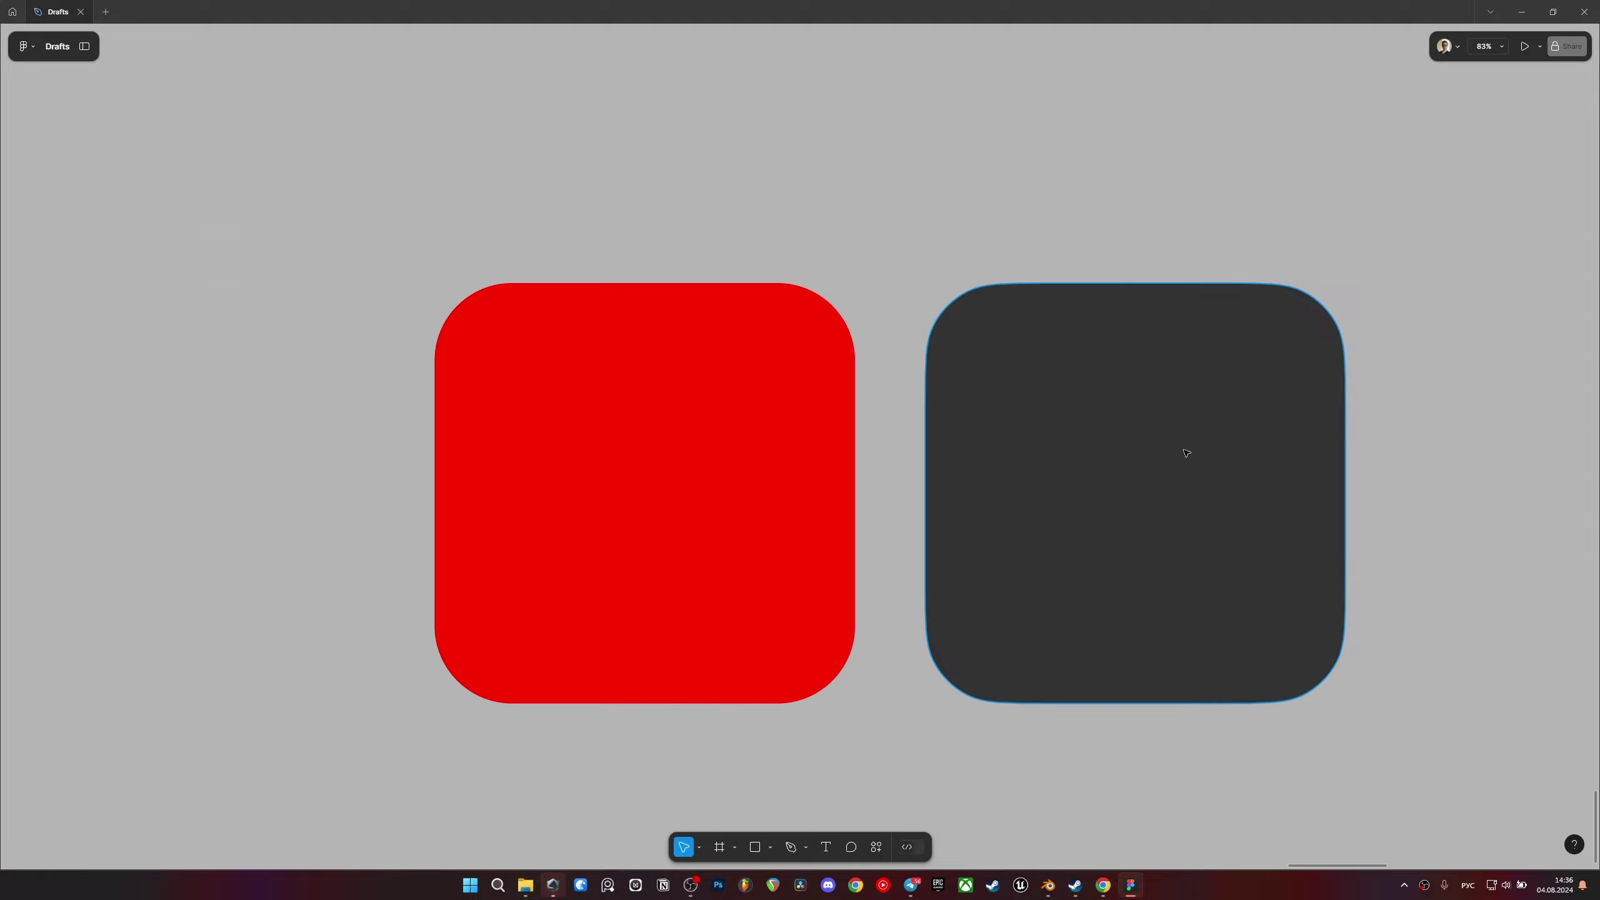
- Lay the dark square over the red one and zoom in to compare corner curves
{"action": "left_click_drag", "start_coordinate": [1183, 450], "coordinate": [698, 491]}
{"action": "scroll", "coordinate": [883, 355], "scroll_direction": "up", "scroll_amount": 3, "text": "ctrl"}
{"action": "scroll", "coordinate": [861, 336], "scroll_direction": "up", "scroll_amount": 2, "text": "ctrl"}
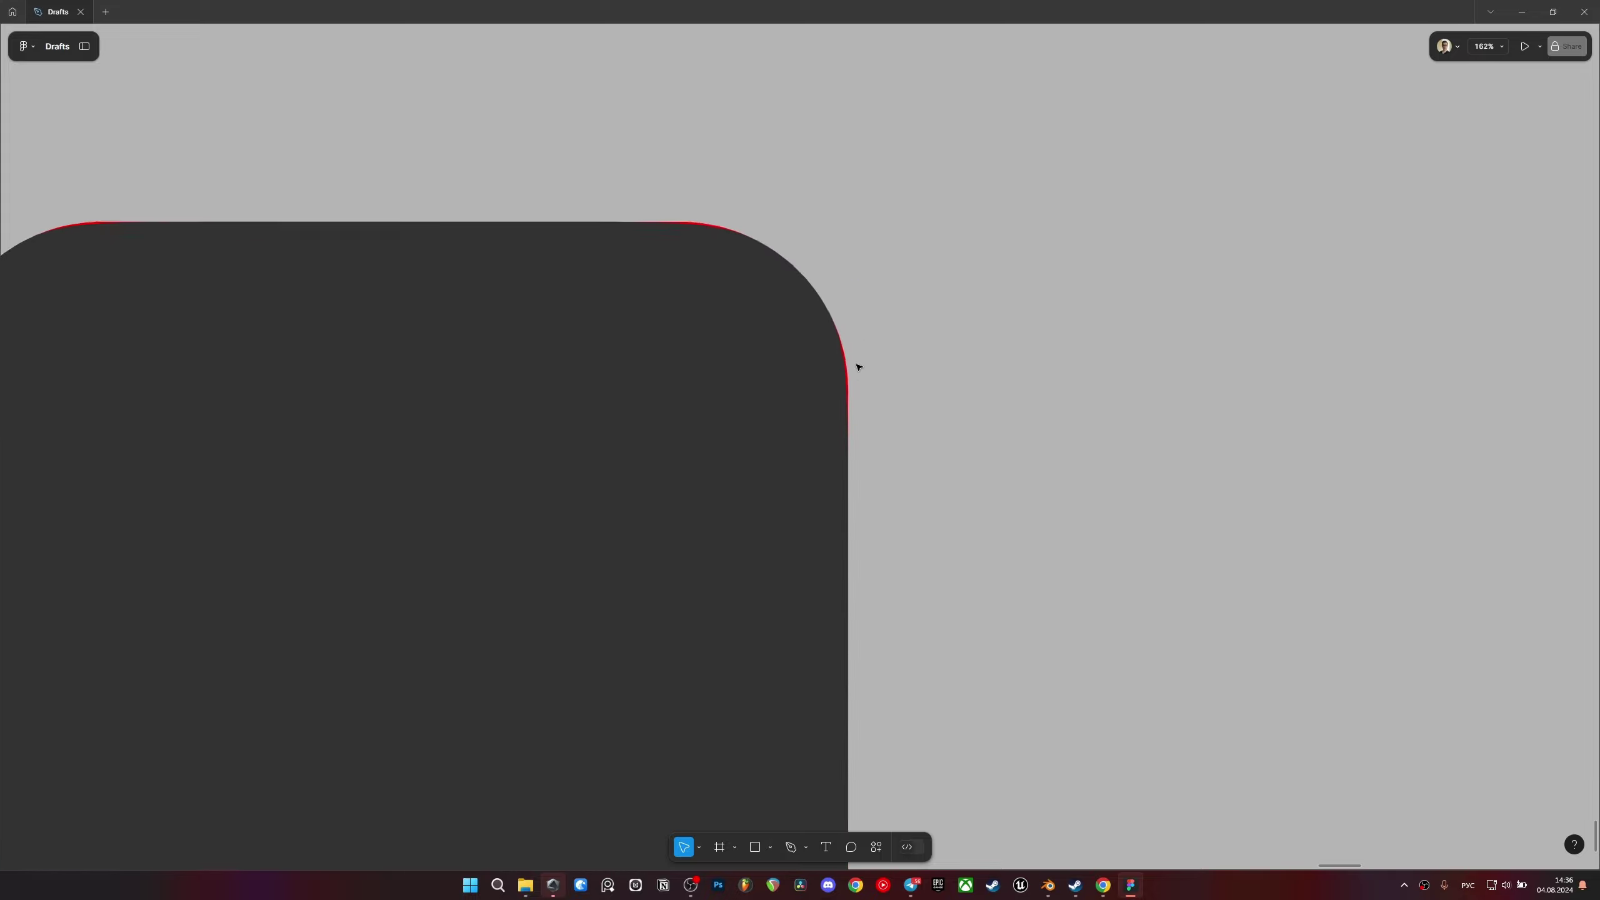
{"action": "scroll", "coordinate": [857, 365], "scroll_direction": "up", "scroll_amount": 2, "text": "ctrl"}
{"action": "scroll", "coordinate": [835, 328], "scroll_direction": "up", "scroll_amount": 2, "text": "ctrl"}
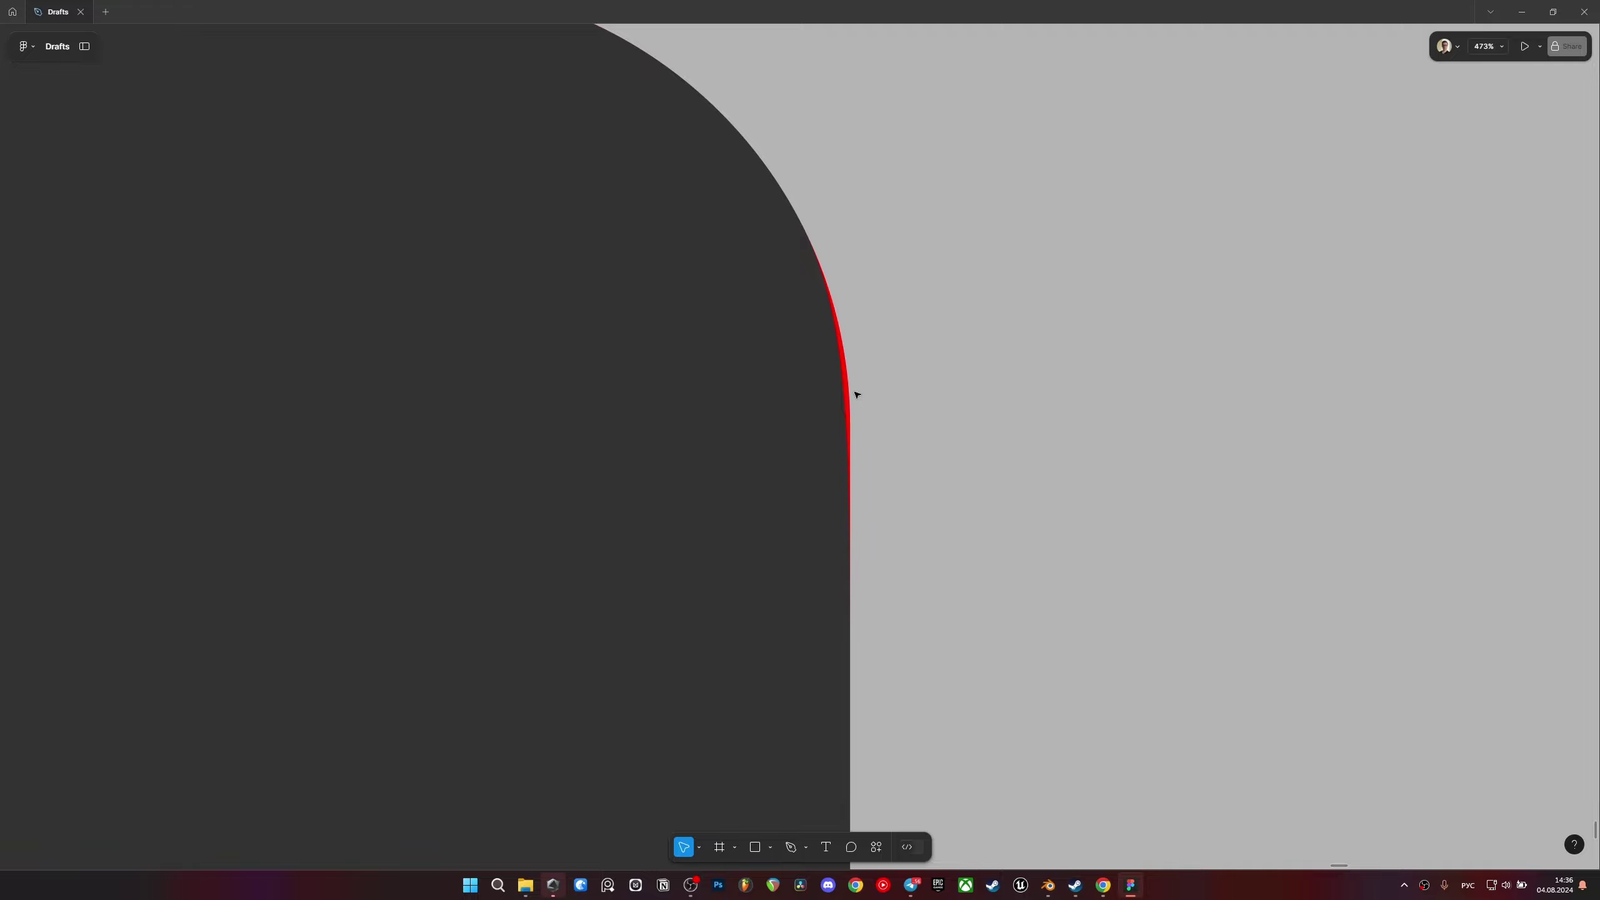
{"action": "scroll", "coordinate": [838, 280], "scroll_direction": "up", "scroll_amount": 1, "text": "ctrl"}
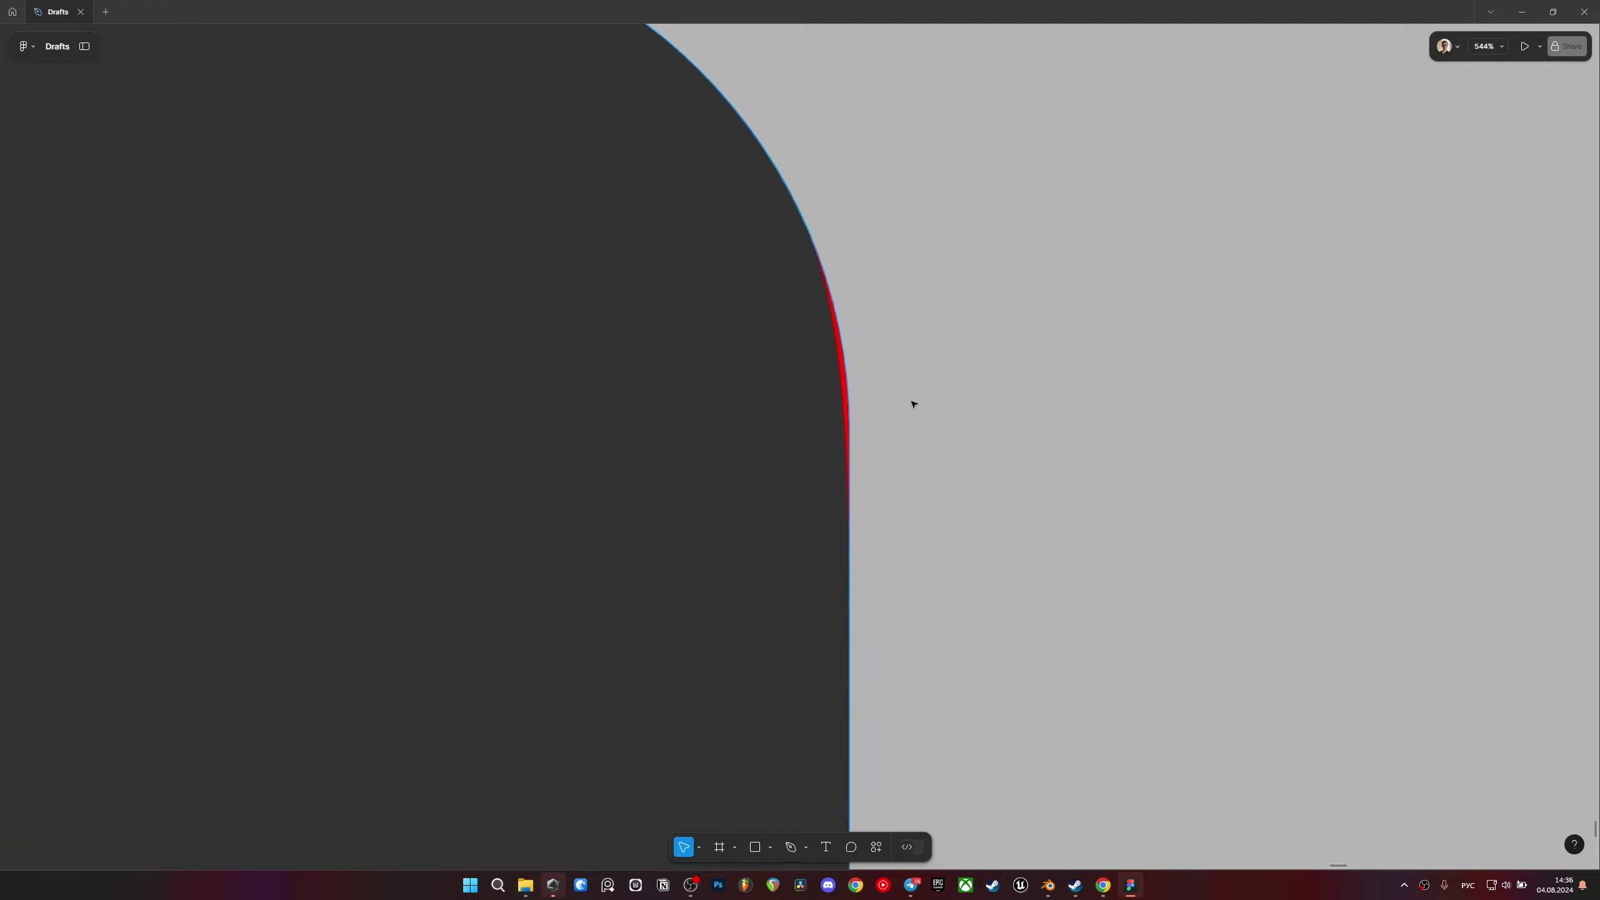
{"action": "scroll", "coordinate": [865, 368], "scroll_direction": "down", "scroll_amount": 5, "text": "ctrl"}
{"action": "scroll", "coordinate": [885, 351], "scroll_direction": "up", "scroll_amount": 2, "text": "ctrl"}
{"action": "scroll", "coordinate": [828, 260], "scroll_direction": "down", "scroll_amount": 2, "text": "ctrl"}
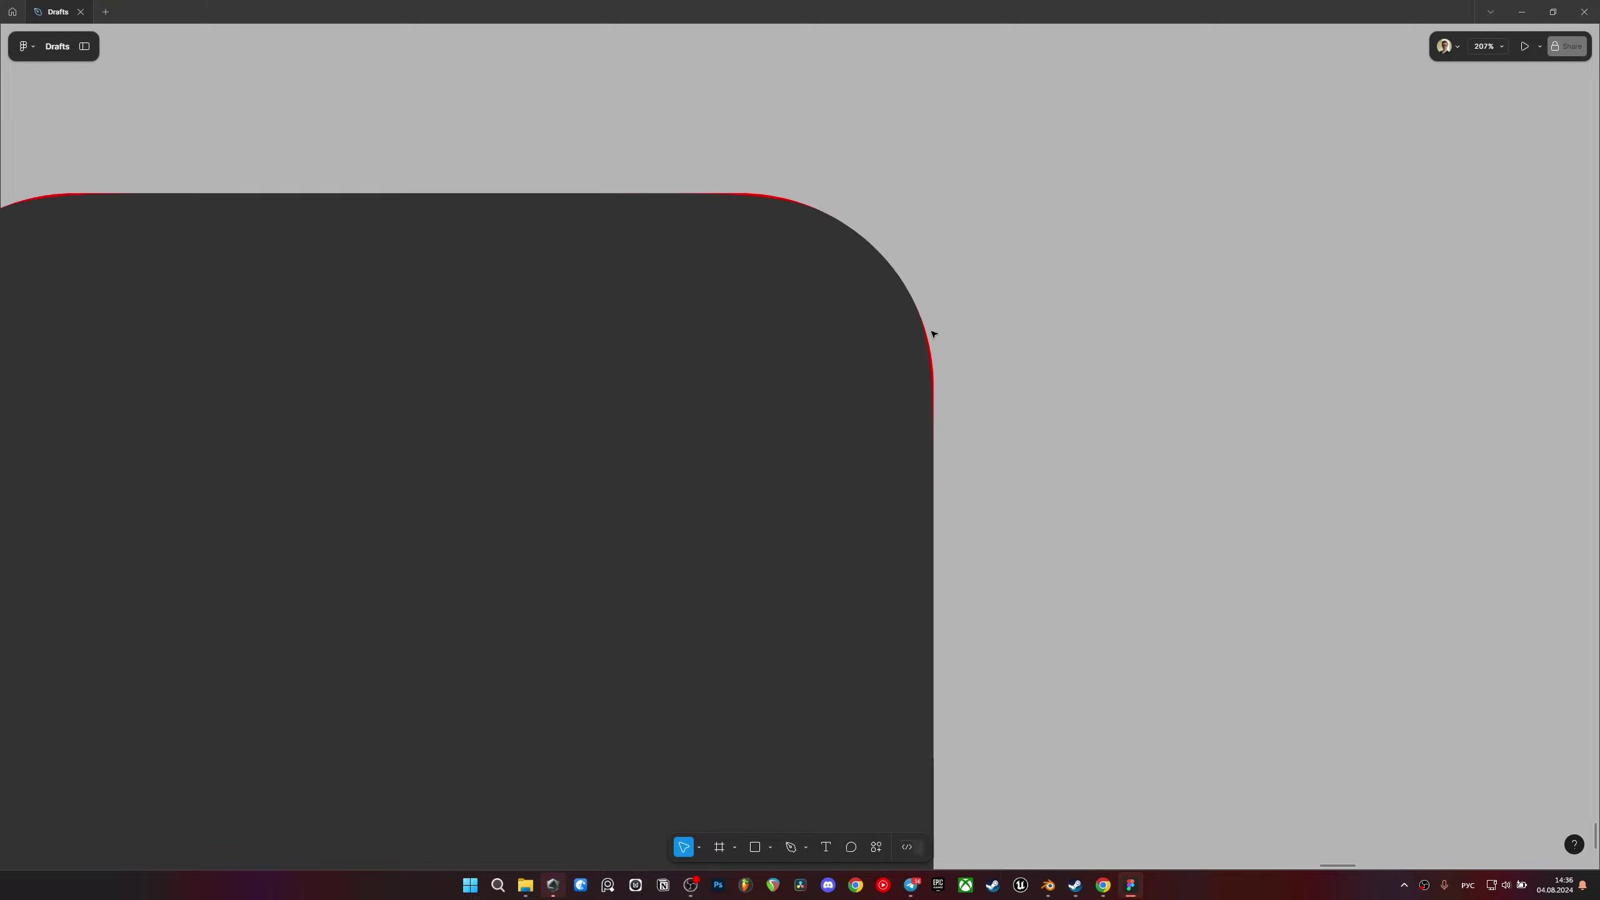
{"action": "scroll", "coordinate": [954, 365], "scroll_direction": "up", "scroll_amount": 3, "text": "ctrl"}
{"action": "scroll", "coordinate": [954, 366], "scroll_direction": "down", "scroll_amount": 3, "text": "ctrl"}
{"action": "scroll", "coordinate": [939, 422], "scroll_direction": "down", "scroll_amount": 2, "text": "ctrl"}
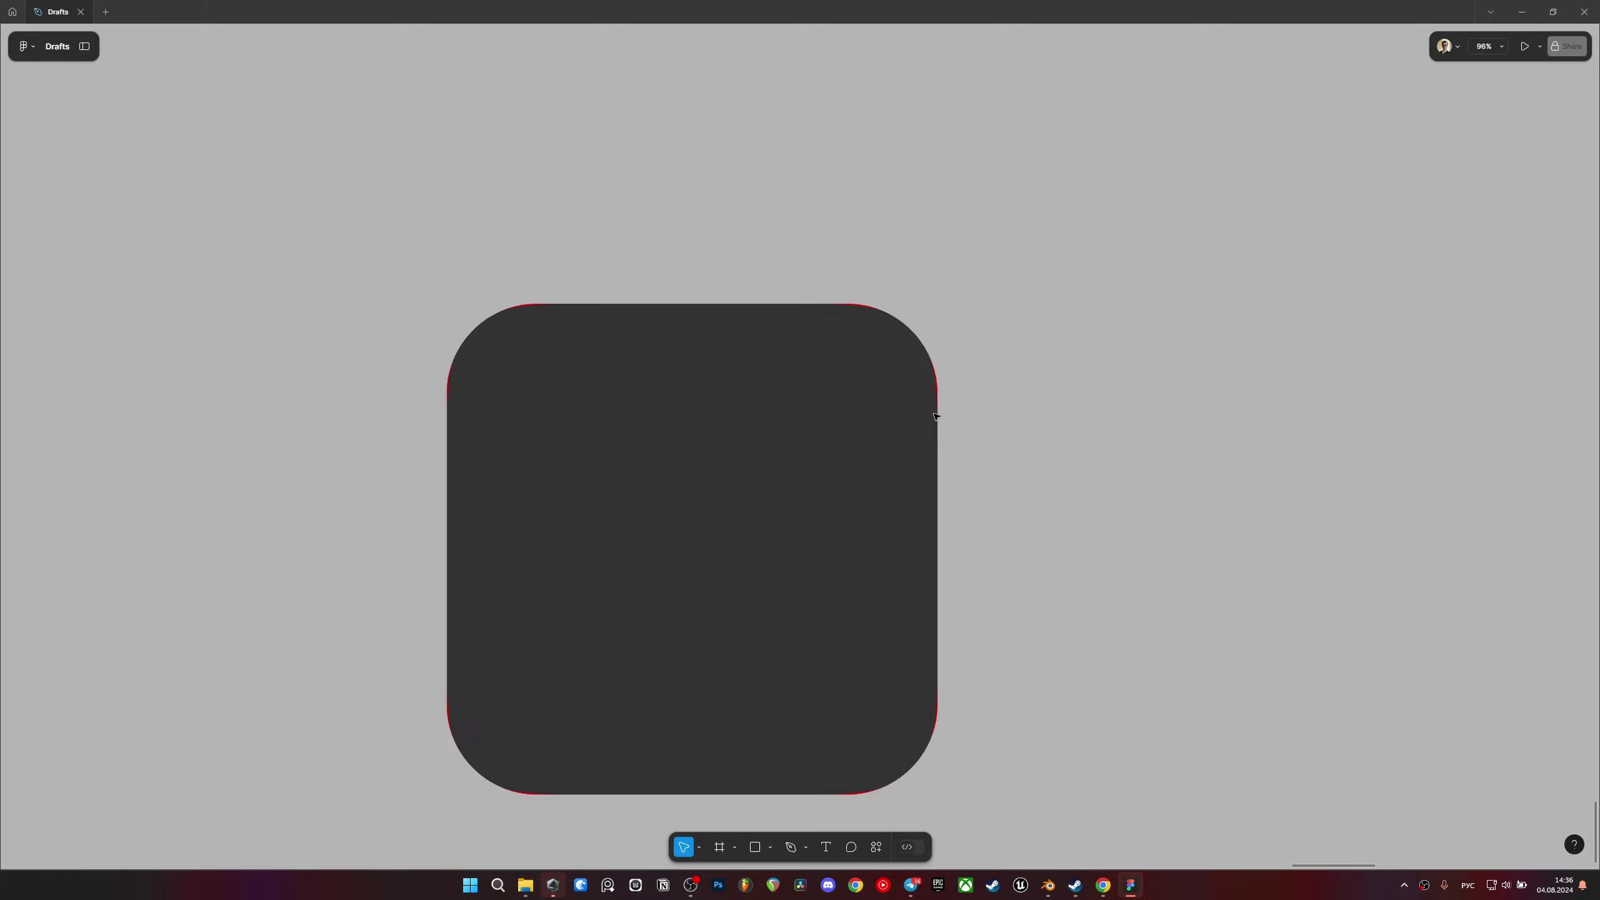
{"action": "scroll", "coordinate": [952, 461], "scroll_direction": "down", "scroll_amount": 1}
- Move the dark square back to the right of the red one, then switch to Blender
{"action": "left_click_drag", "start_coordinate": [693, 460], "coordinate": [1204, 436]}
{"action": "middle_click_drag", "start_coordinate": [1204, 437], "coordinate": [807, 435]}
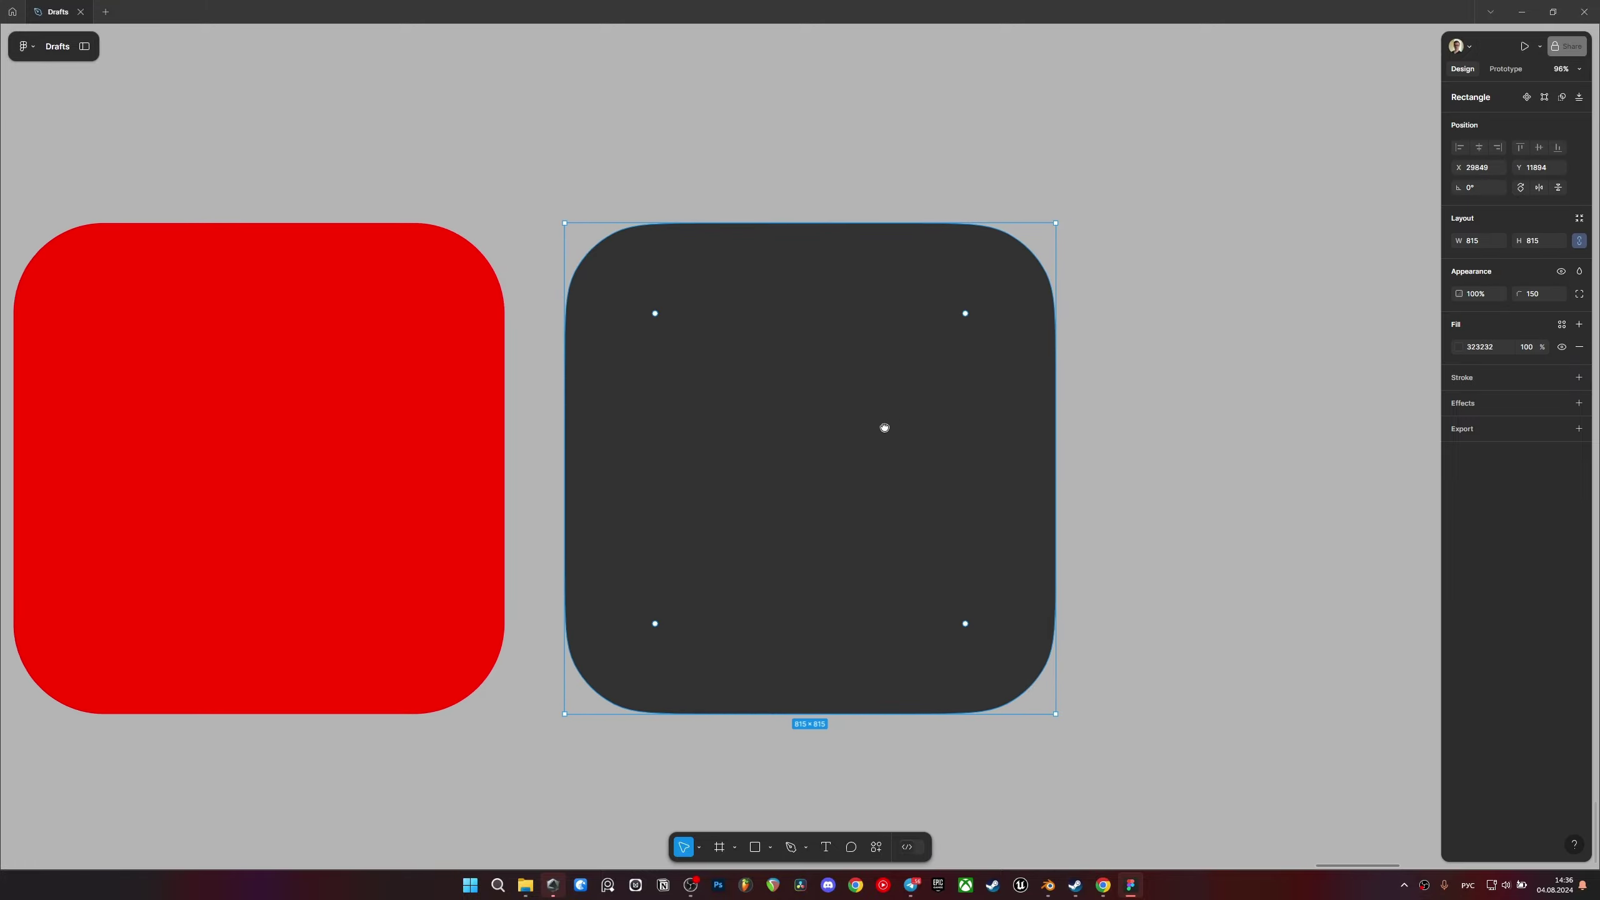
{"action": "scroll", "coordinate": [807, 435], "scroll_direction": "down", "scroll_amount": 2, "text": "ctrl"}
{"action": "left_click_drag", "start_coordinate": [779, 444], "coordinate": [864, 443]}
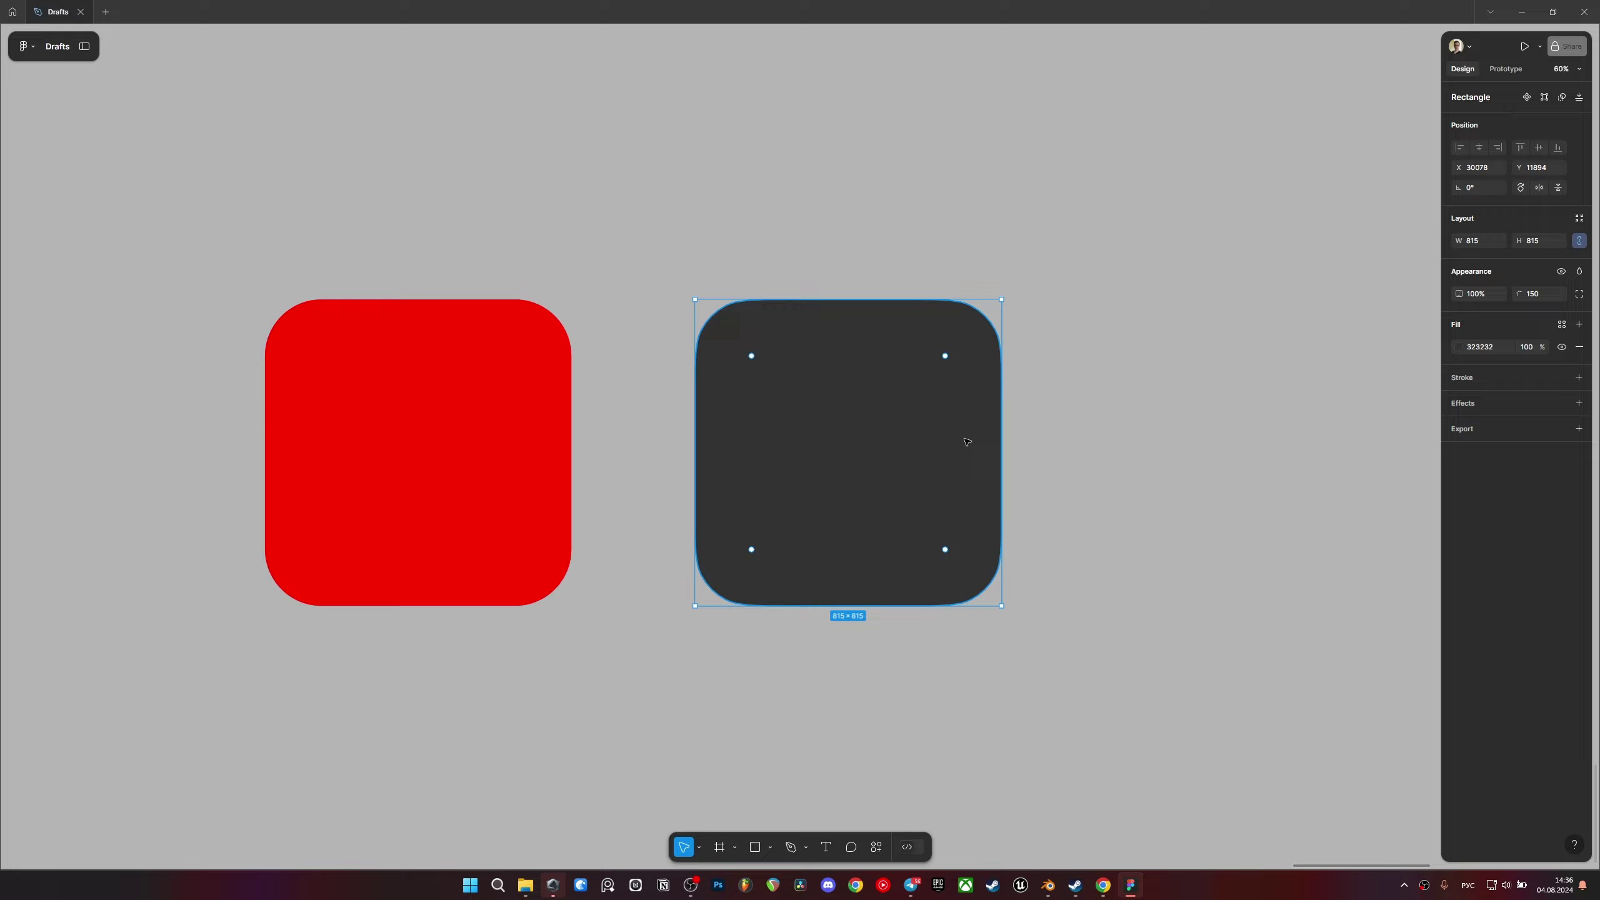
{"action": "left_click", "coordinate": [1208, 445]}
{"action": "scroll", "coordinate": [950, 353], "scroll_direction": "up", "scroll_amount": 2, "text": "ctrl"}
{"action": "scroll", "coordinate": [951, 371], "scroll_direction": "up", "scroll_amount": 1, "text": "ctrl"}
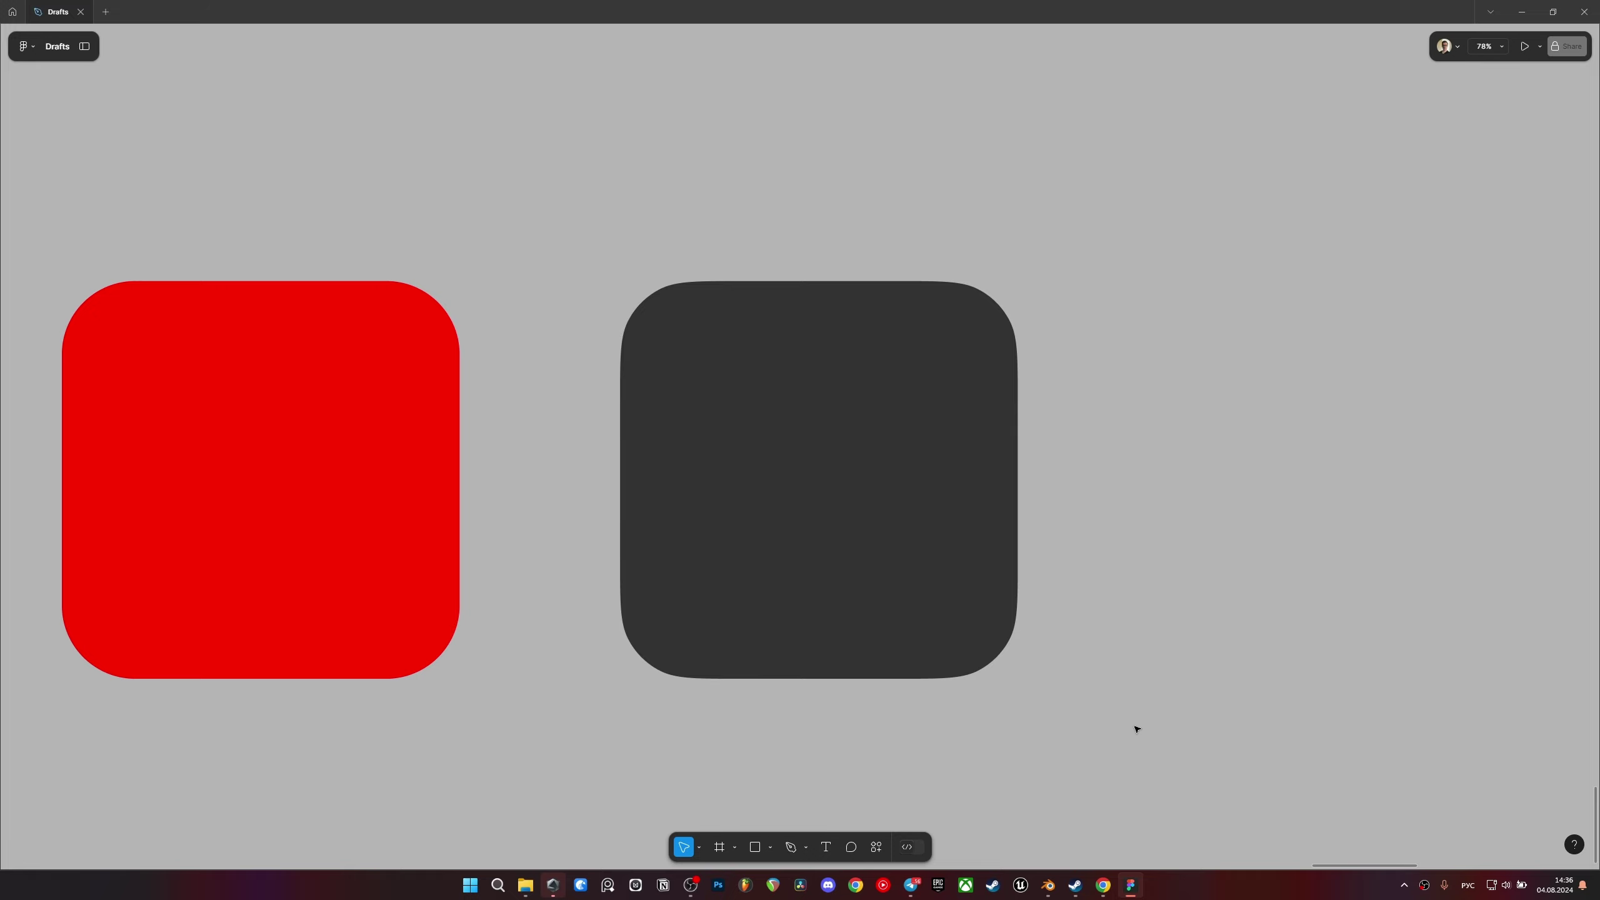
{"action": "left_click", "coordinate": [1047, 885]}
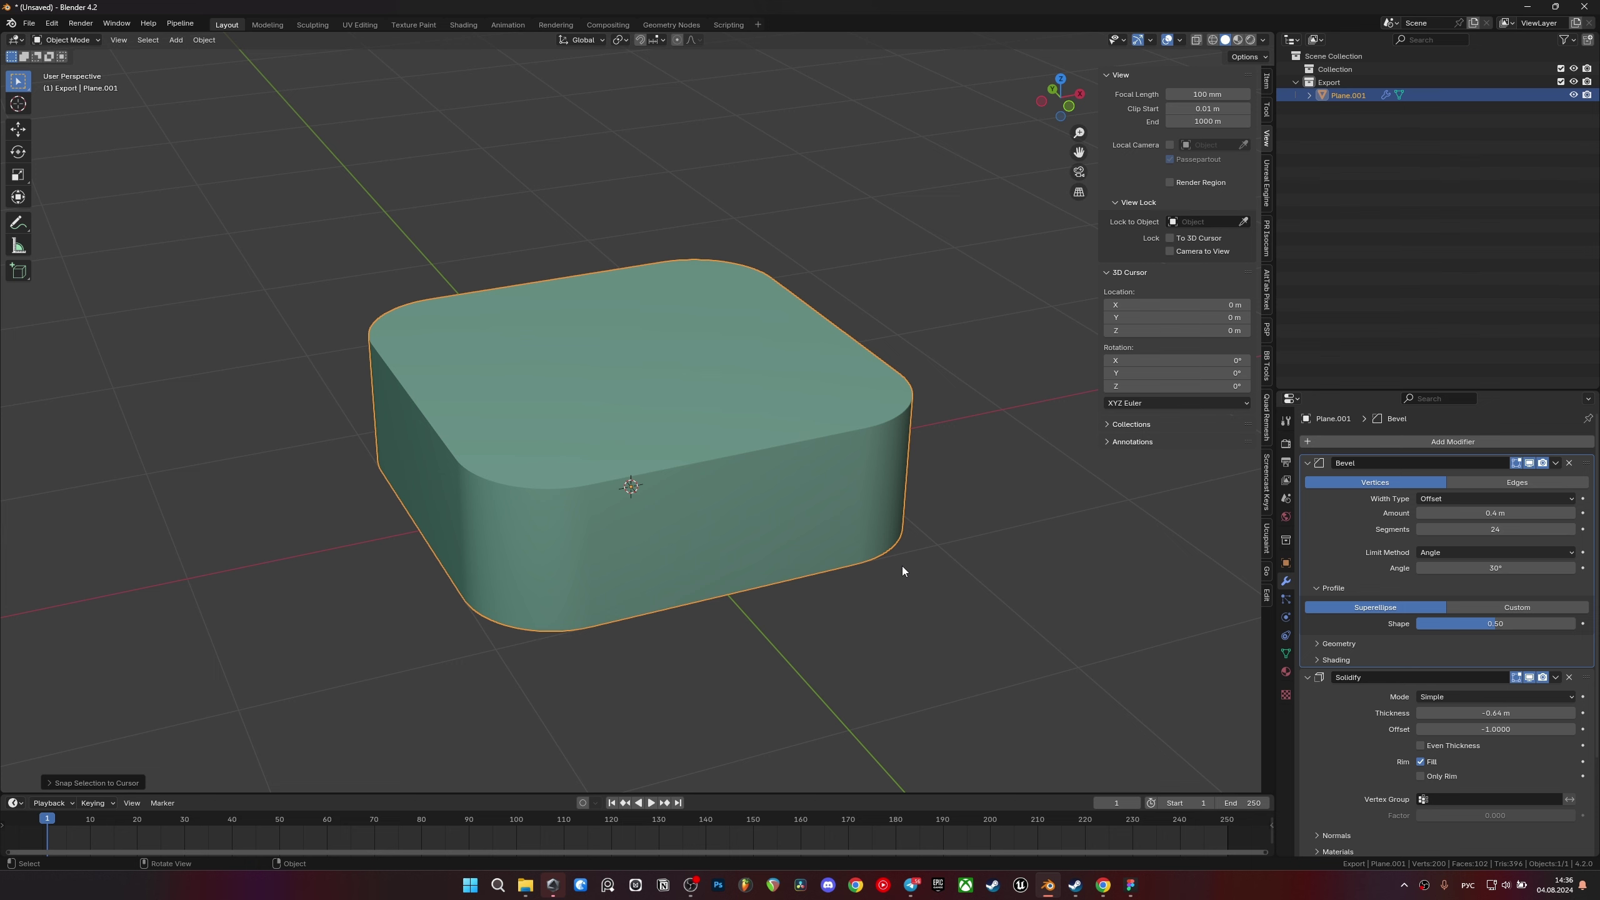
- Orbit around the bevelled box, then draw two Annotate strokes along its rounded sides
{"action": "mouse_move", "coordinate": [903, 566]}
{"action": "middle_mouse_down"}
{"action": "mouse_move", "coordinate": [732, 528]}
{"action": "mouse_move", "coordinate": [684, 488]}
{"action": "mouse_move", "coordinate": [730, 505]}
{"action": "mouse_move", "coordinate": [678, 455]}
{"action": "middle_mouse_up"}
{"action": "scroll", "coordinate": [733, 528], "scroll_direction": "down", "scroll_amount": 2}
{"action": "scroll", "coordinate": [677, 455], "scroll_direction": "up", "scroll_amount": 3}
{"action": "mouse_move", "coordinate": [803, 522]}
{"action": "middle_mouse_down"}
{"action": "mouse_move", "coordinate": [630, 483]}
{"action": "mouse_move", "coordinate": [617, 460]}
{"action": "middle_mouse_up"}
{"action": "middle_click_drag", "start_coordinate": [844, 560], "coordinate": [781, 541]}
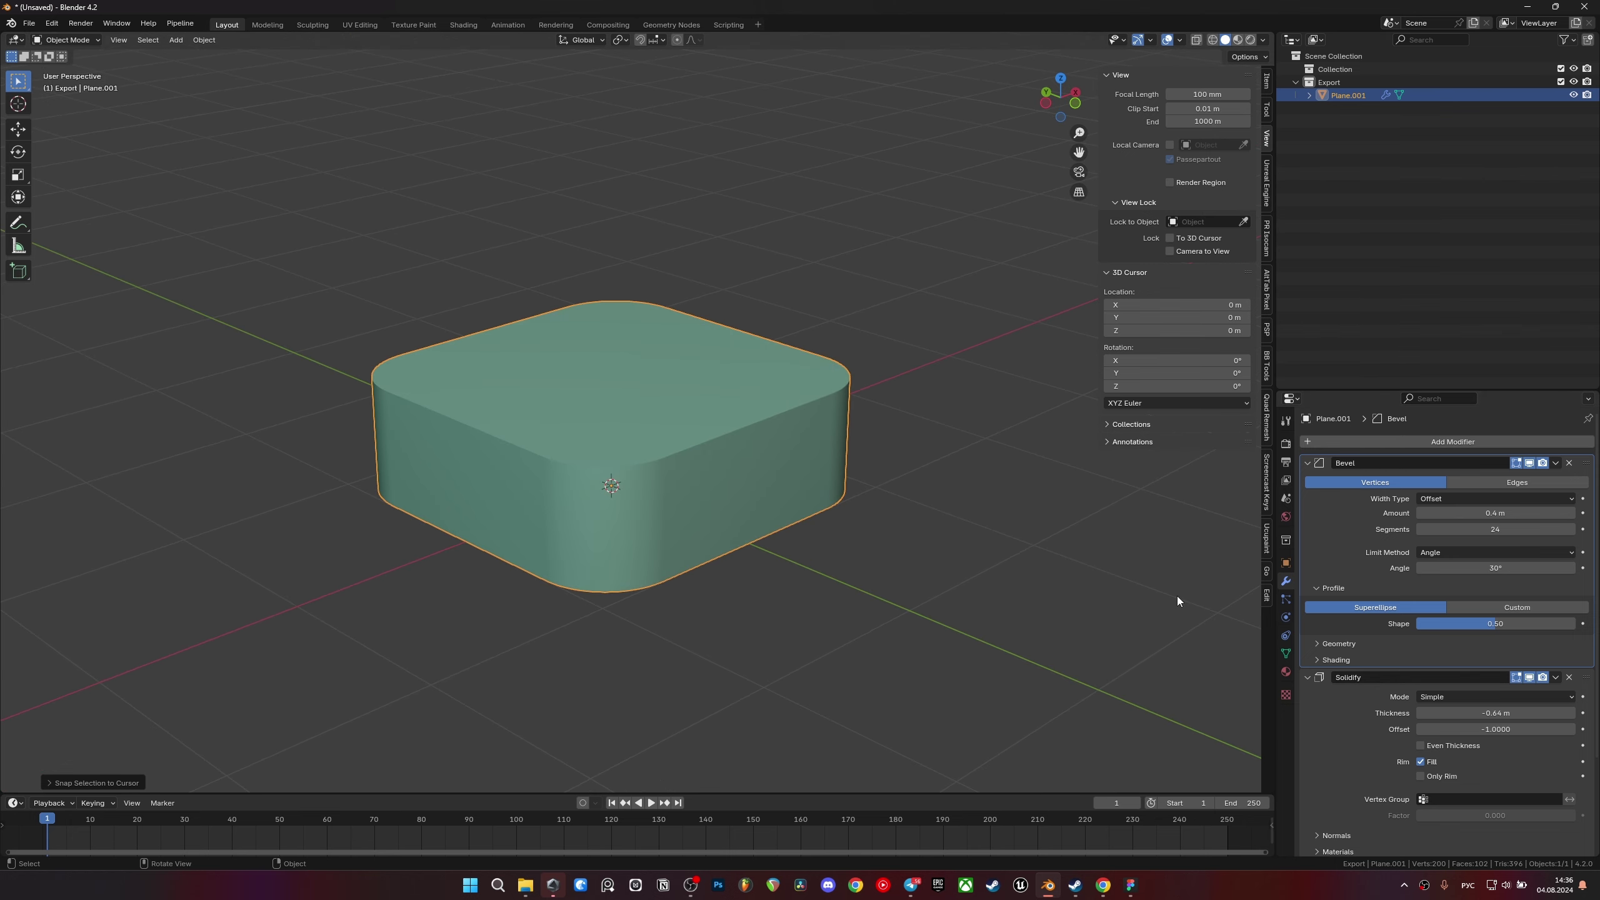
{"action": "middle_click_drag", "start_coordinate": [965, 558], "coordinate": [947, 563]}
{"action": "middle_click_drag", "start_coordinate": [851, 439], "coordinate": [843, 480]}
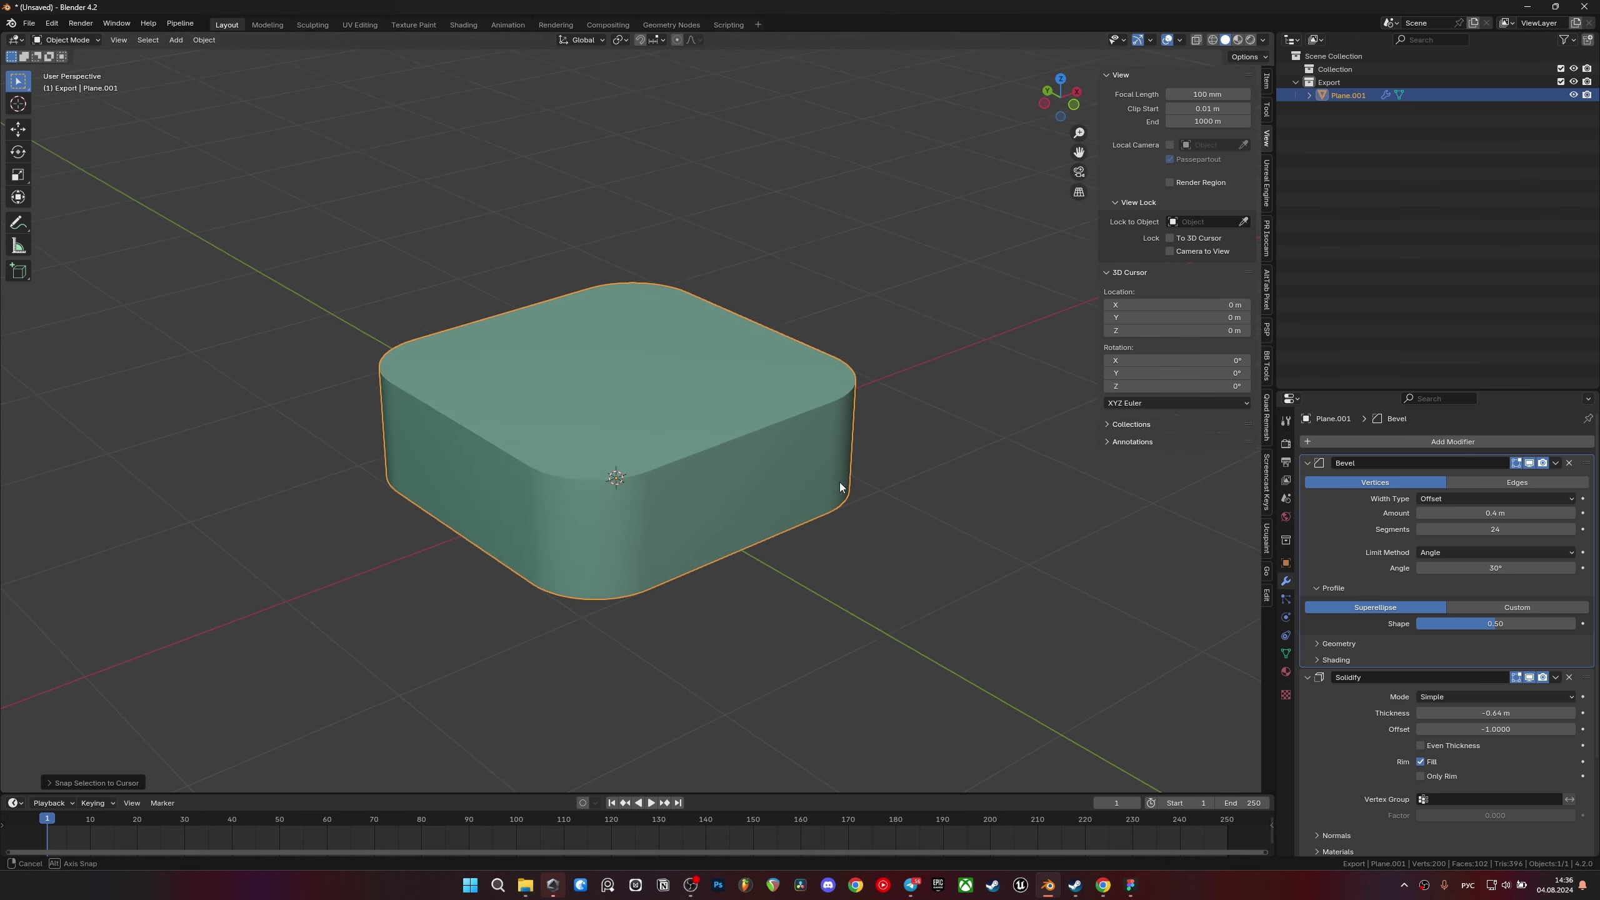
{"action": "left_click", "coordinate": [18, 222]}
{"action": "mouse_move", "coordinate": [521, 444]}
{"action": "left_mouse_down"}
{"action": "mouse_move", "coordinate": [608, 577]}
{"action": "mouse_move", "coordinate": [666, 469]}
{"action": "mouse_move", "coordinate": [627, 452]}
{"action": "left_mouse_up"}
{"action": "mouse_move", "coordinate": [809, 383]}
{"action": "left_mouse_down"}
{"action": "mouse_move", "coordinate": [819, 548]}
{"action": "mouse_move", "coordinate": [848, 432]}
{"action": "left_mouse_up"}
- Undo the annotations and examine the top-left rounded corner from above
{"action": "key", "text": "ctrl+z"}
{"action": "key", "text": "ctrl+z"}
{"action": "key", "text": "ctrl+z"}
{"action": "middle_click_drag", "start_coordinate": [567, 574], "coordinate": [569, 237]}
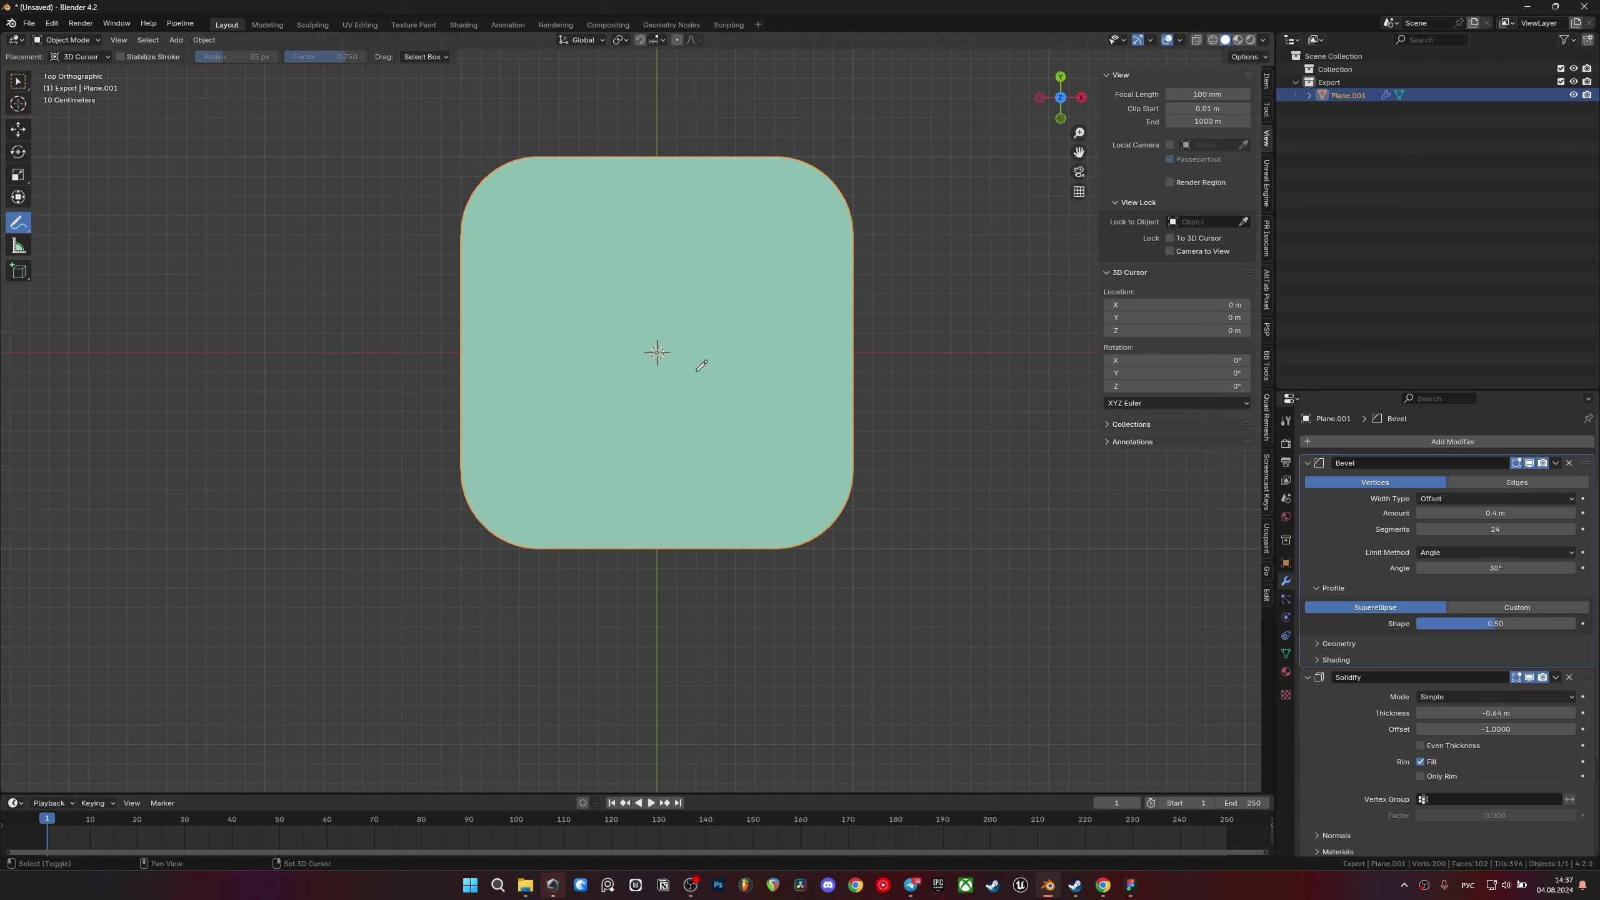
{"action": "scroll", "coordinate": [700, 360], "scroll_direction": "up", "scroll_amount": 4}
{"action": "middle_click_drag", "start_coordinate": [700, 361], "coordinate": [1096, 550], "text": "shift"}
{"action": "scroll", "coordinate": [725, 382], "scroll_direction": "up", "scroll_amount": 2}
{"action": "scroll", "coordinate": [808, 369], "scroll_direction": "up", "scroll_amount": 2}
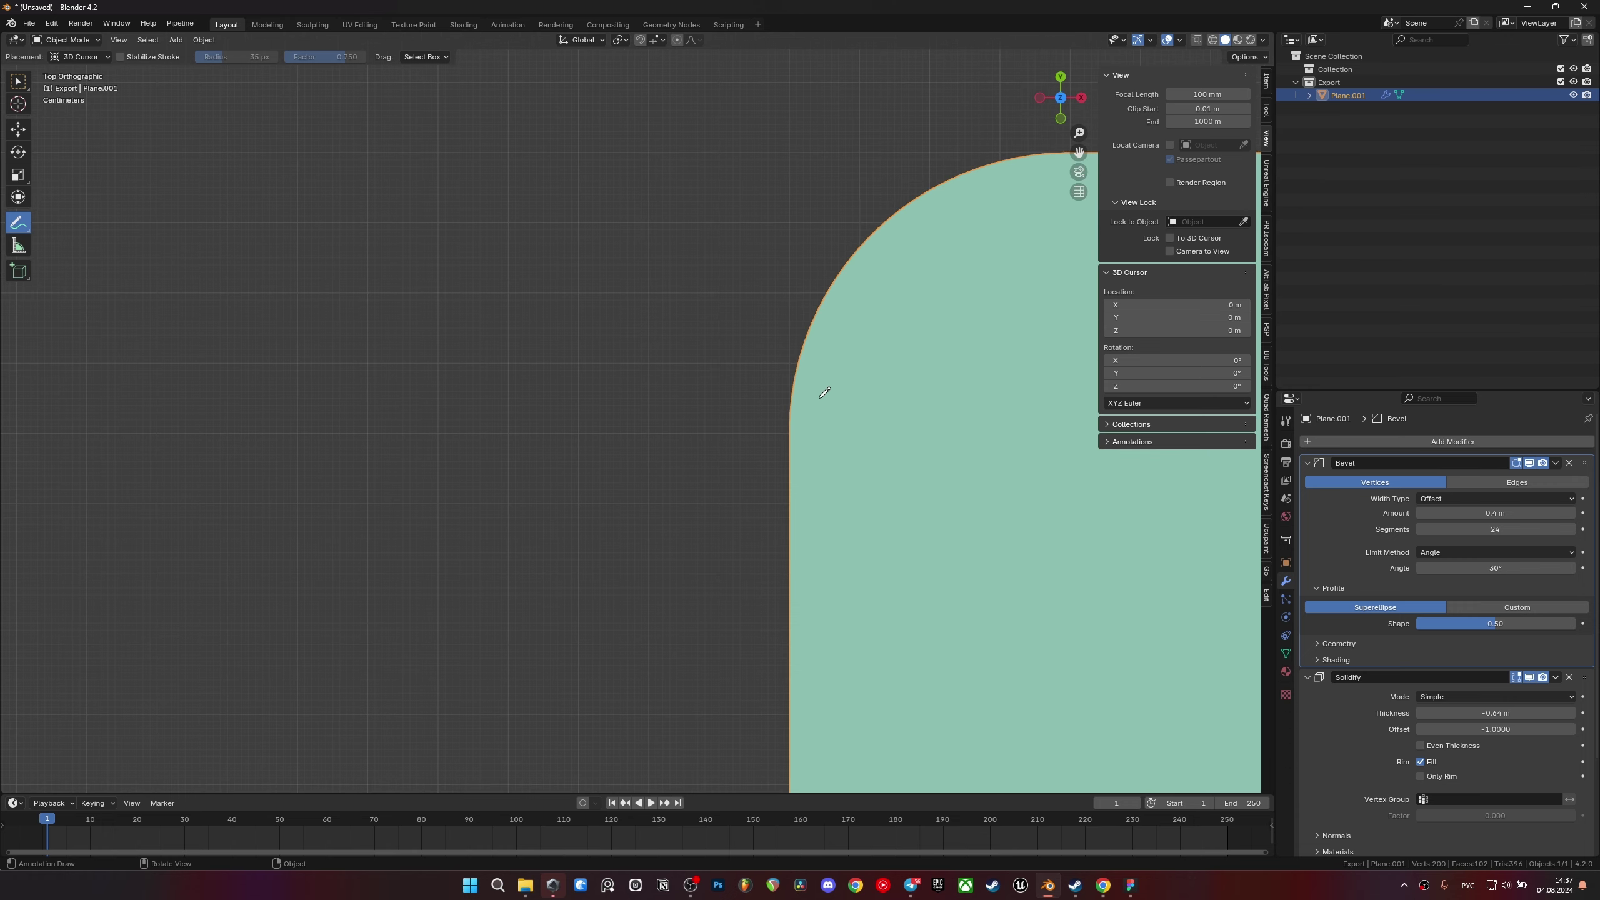
{"action": "mouse_move", "coordinate": [815, 390]}
{"action": "left_mouse_down"}
{"action": "mouse_move", "coordinate": [839, 403]}
{"action": "mouse_move", "coordinate": [818, 392]}
{"action": "left_mouse_up"}
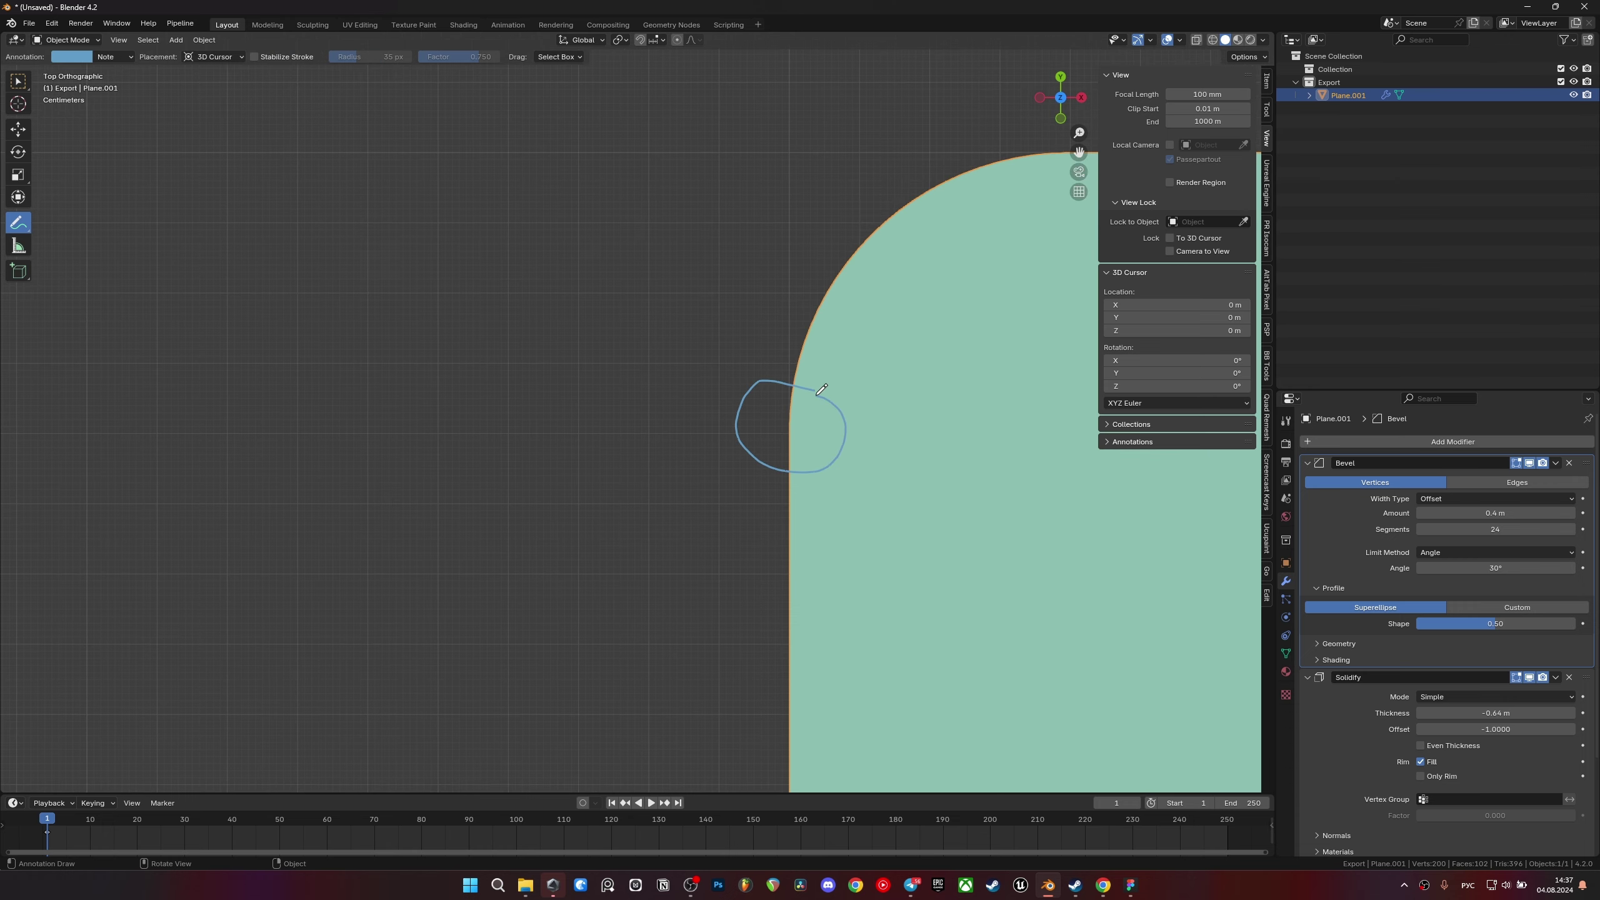
{"action": "key", "text": "ctrl+z"}
{"action": "key", "text": "ctrl+z"}
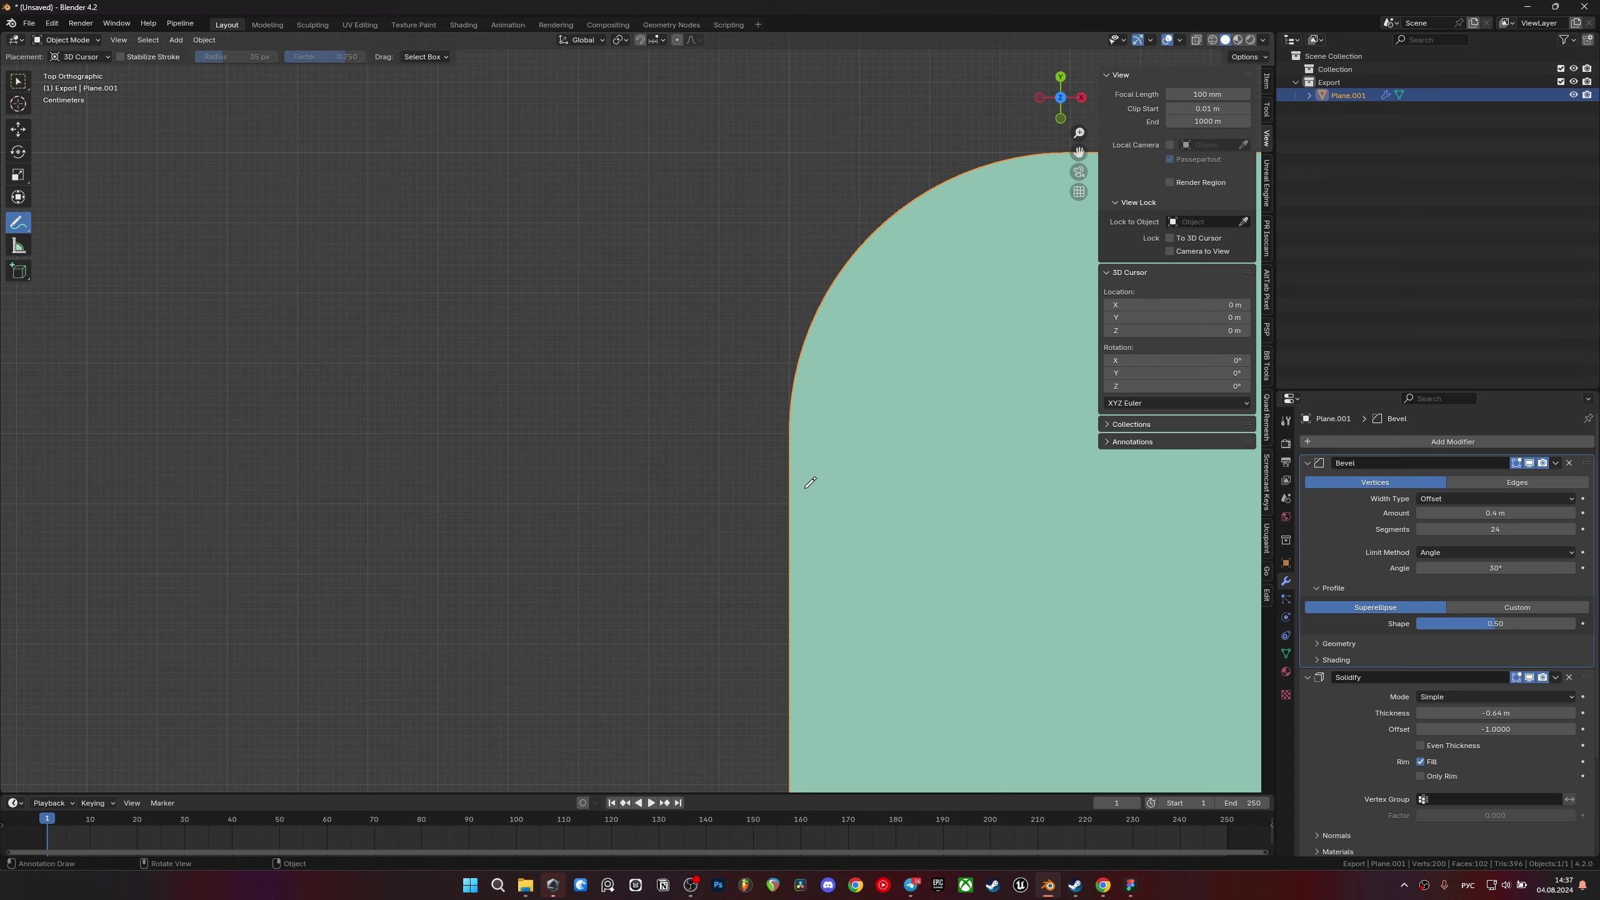
{"action": "mouse_move", "coordinate": [806, 475]}
{"action": "middle_mouse_down"}
{"action": "mouse_move", "coordinate": [837, 507]}
{"action": "mouse_move", "coordinate": [729, 485]}
{"action": "middle_mouse_up"}
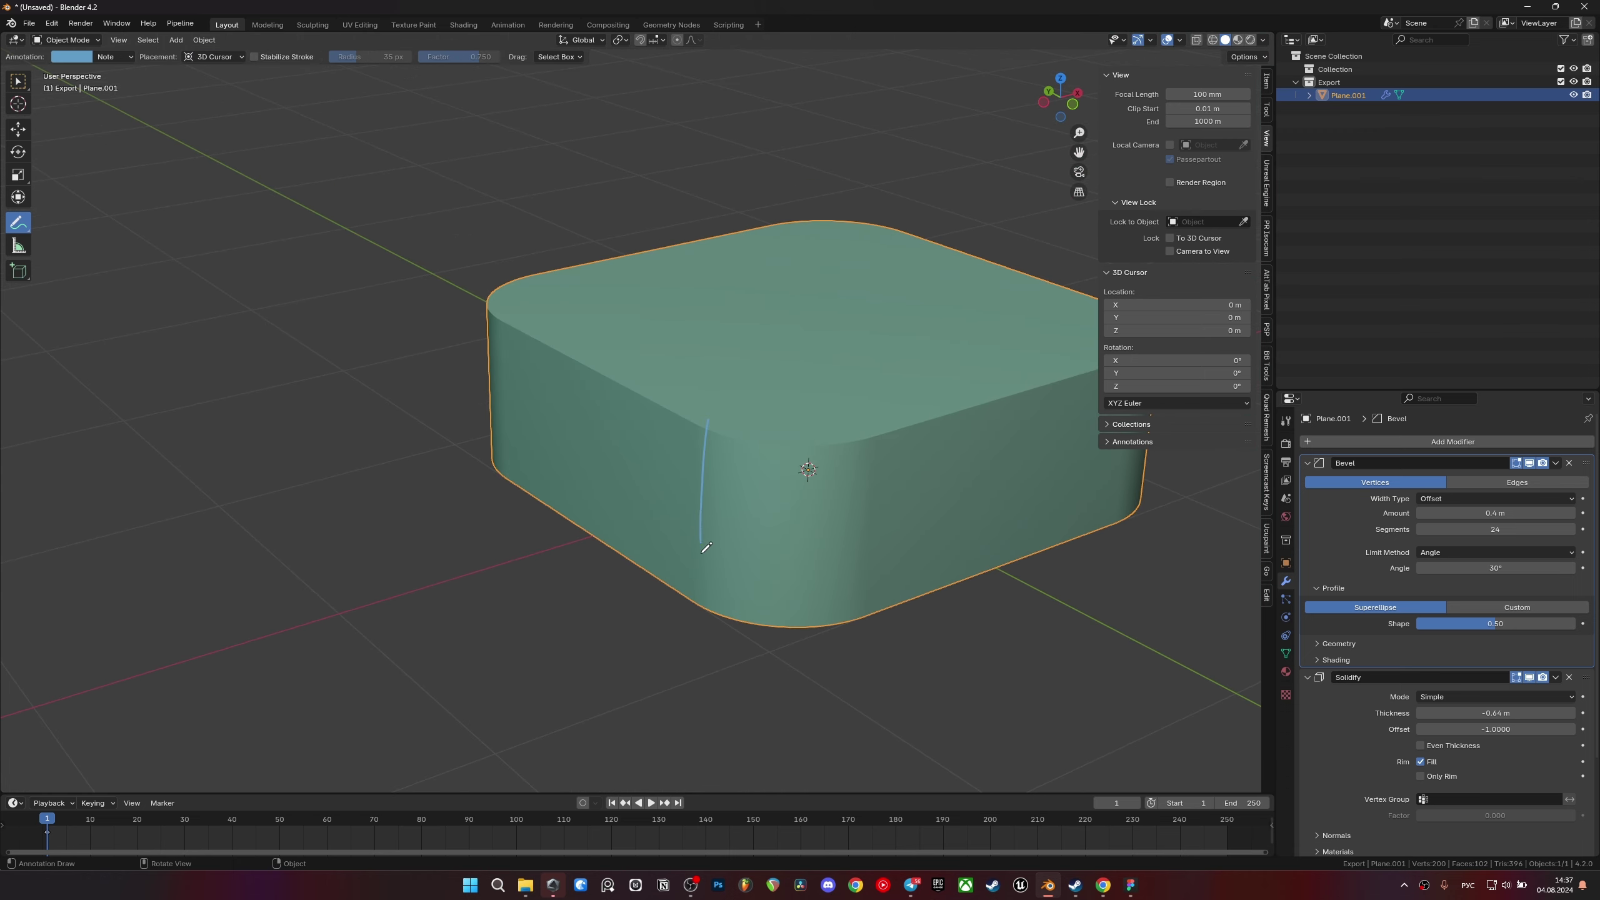
{"action": "scroll", "coordinate": [875, 481], "scroll_direction": "down", "scroll_amount": 4}
- In edit mode with Select Box, switch to top view and duplicate the rounded plane
{"action": "key", "text": "Tab"}
{"action": "key", "text": "Tab"}
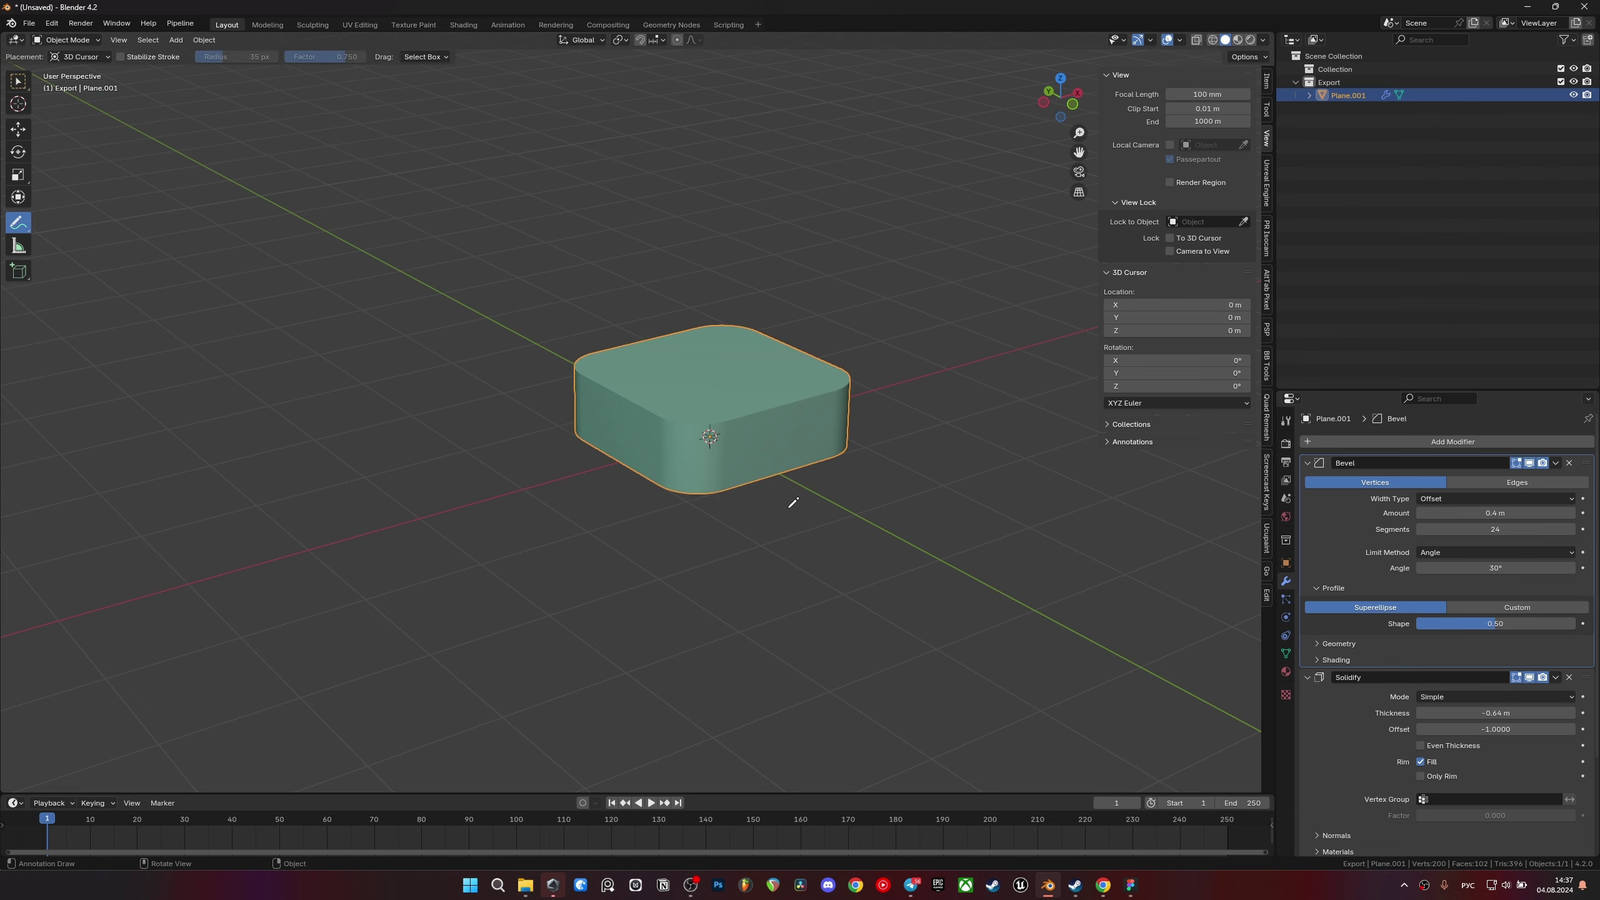
{"action": "left_click", "coordinate": [12, 87]}
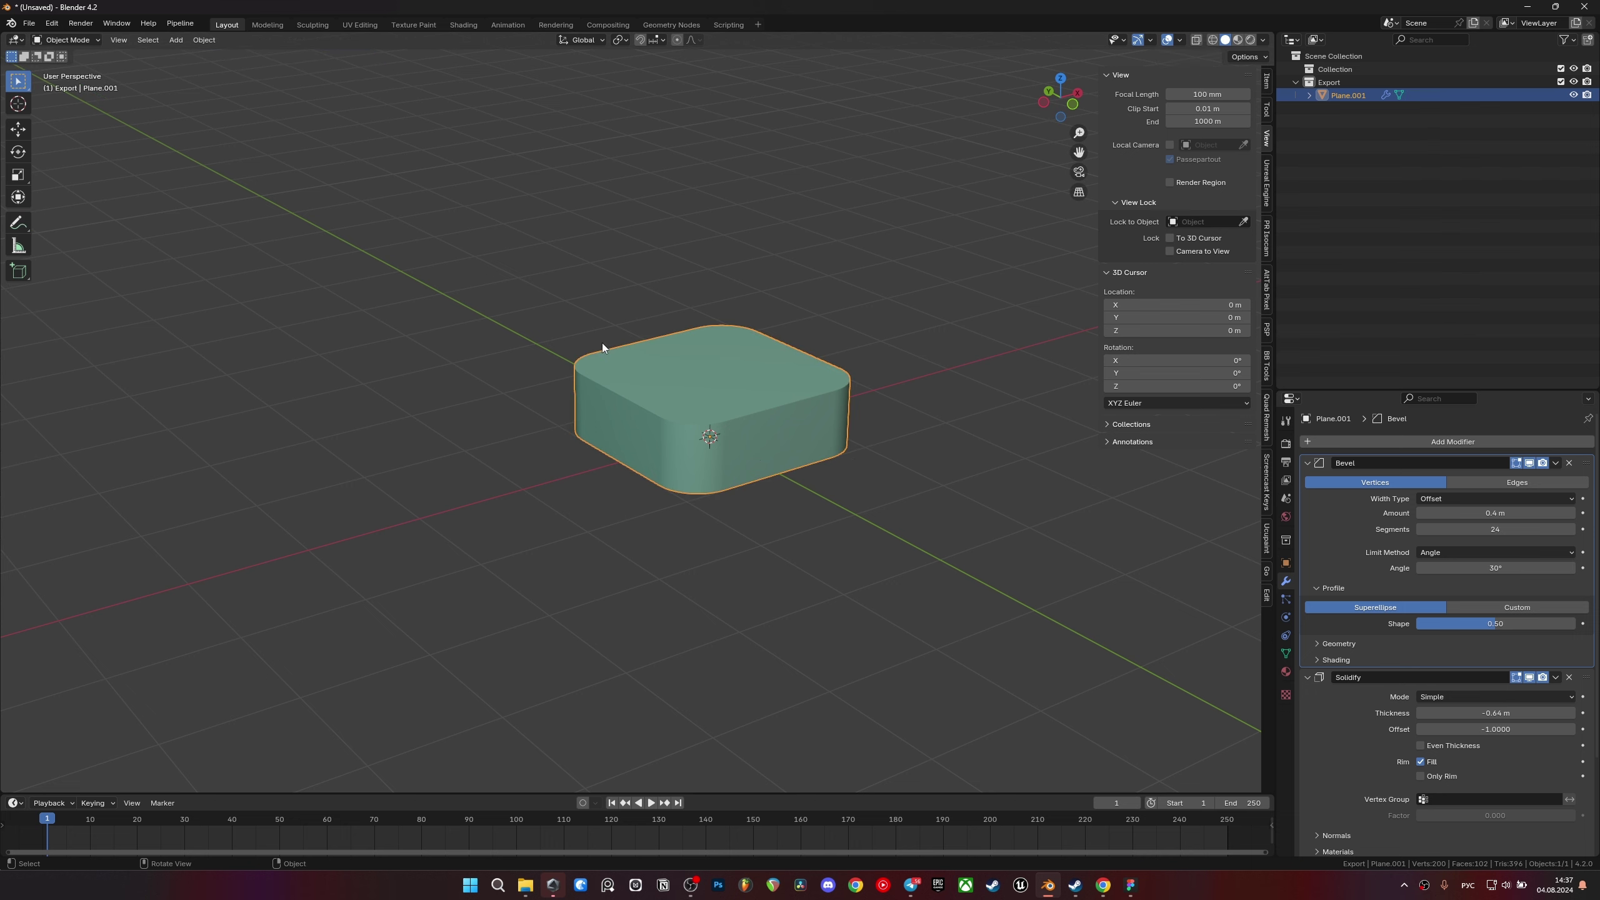
{"action": "key", "text": "KP_7"}
{"action": "middle_click_drag", "start_coordinate": [803, 394], "coordinate": [695, 437], "text": "shift"}
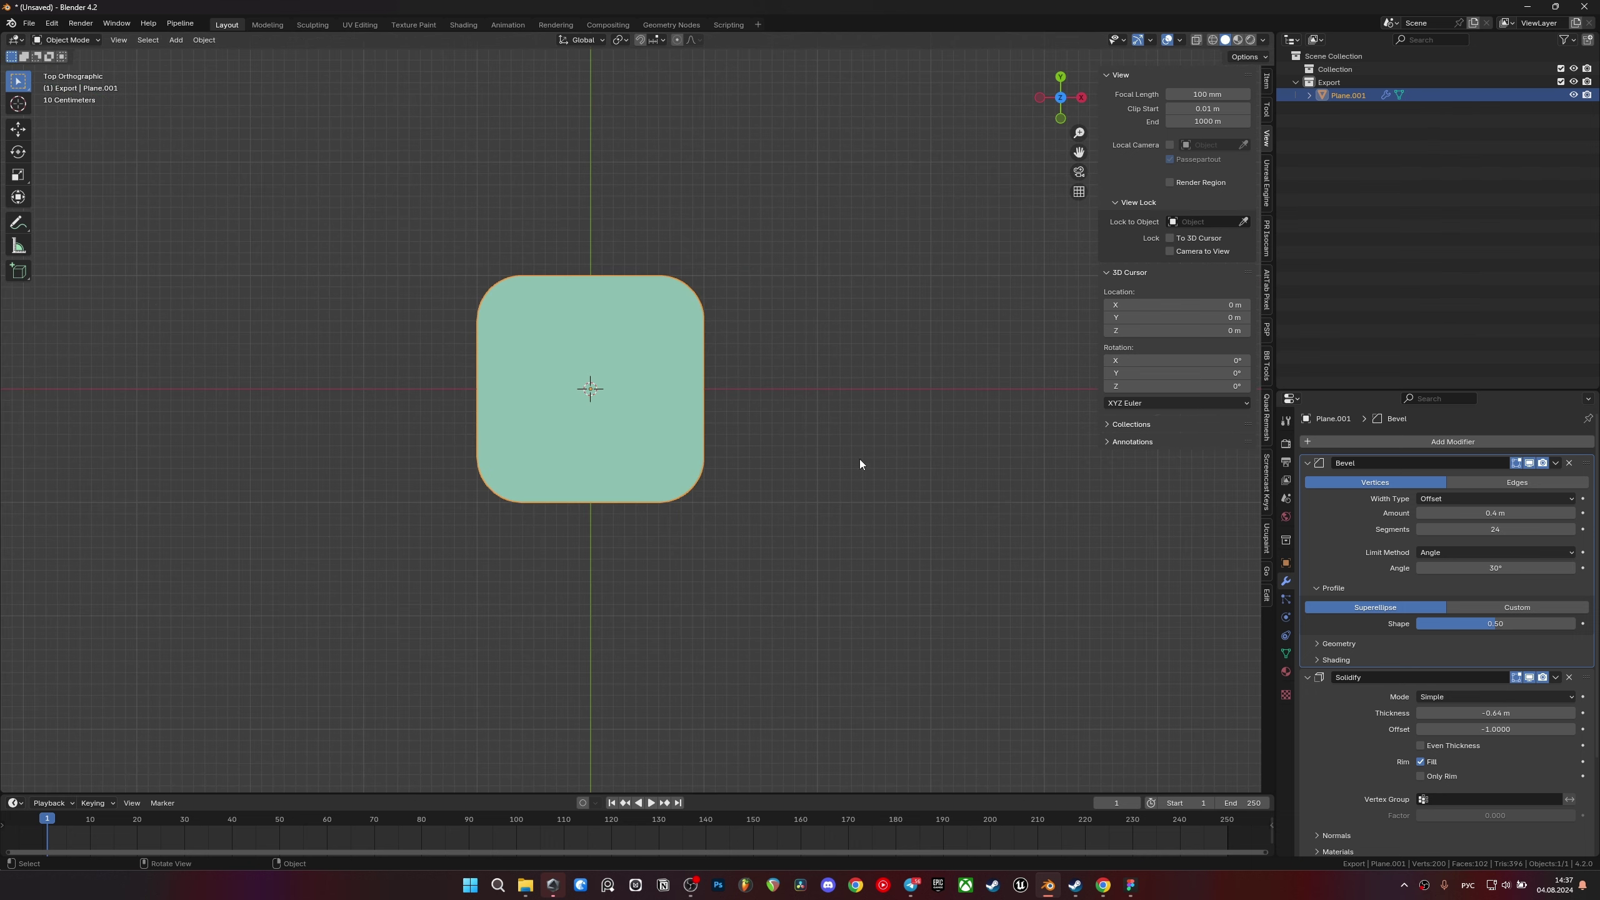
{"action": "scroll", "coordinate": [689, 348], "scroll_direction": "up", "scroll_amount": 2}
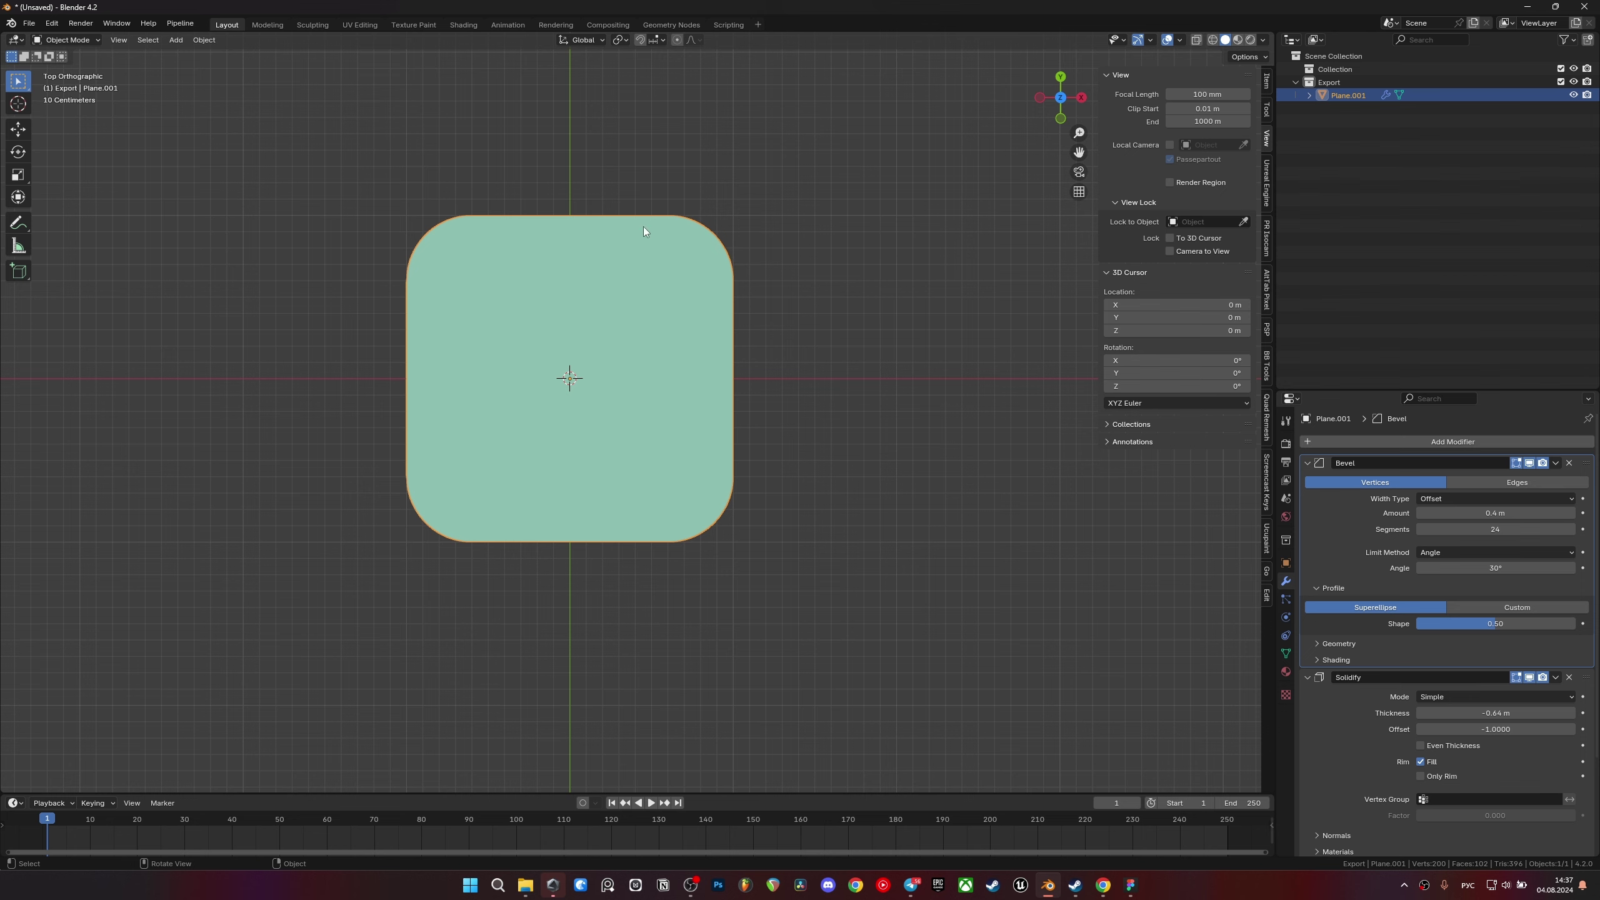
{"action": "scroll", "coordinate": [601, 535], "scroll_direction": "down", "scroll_amount": 4}
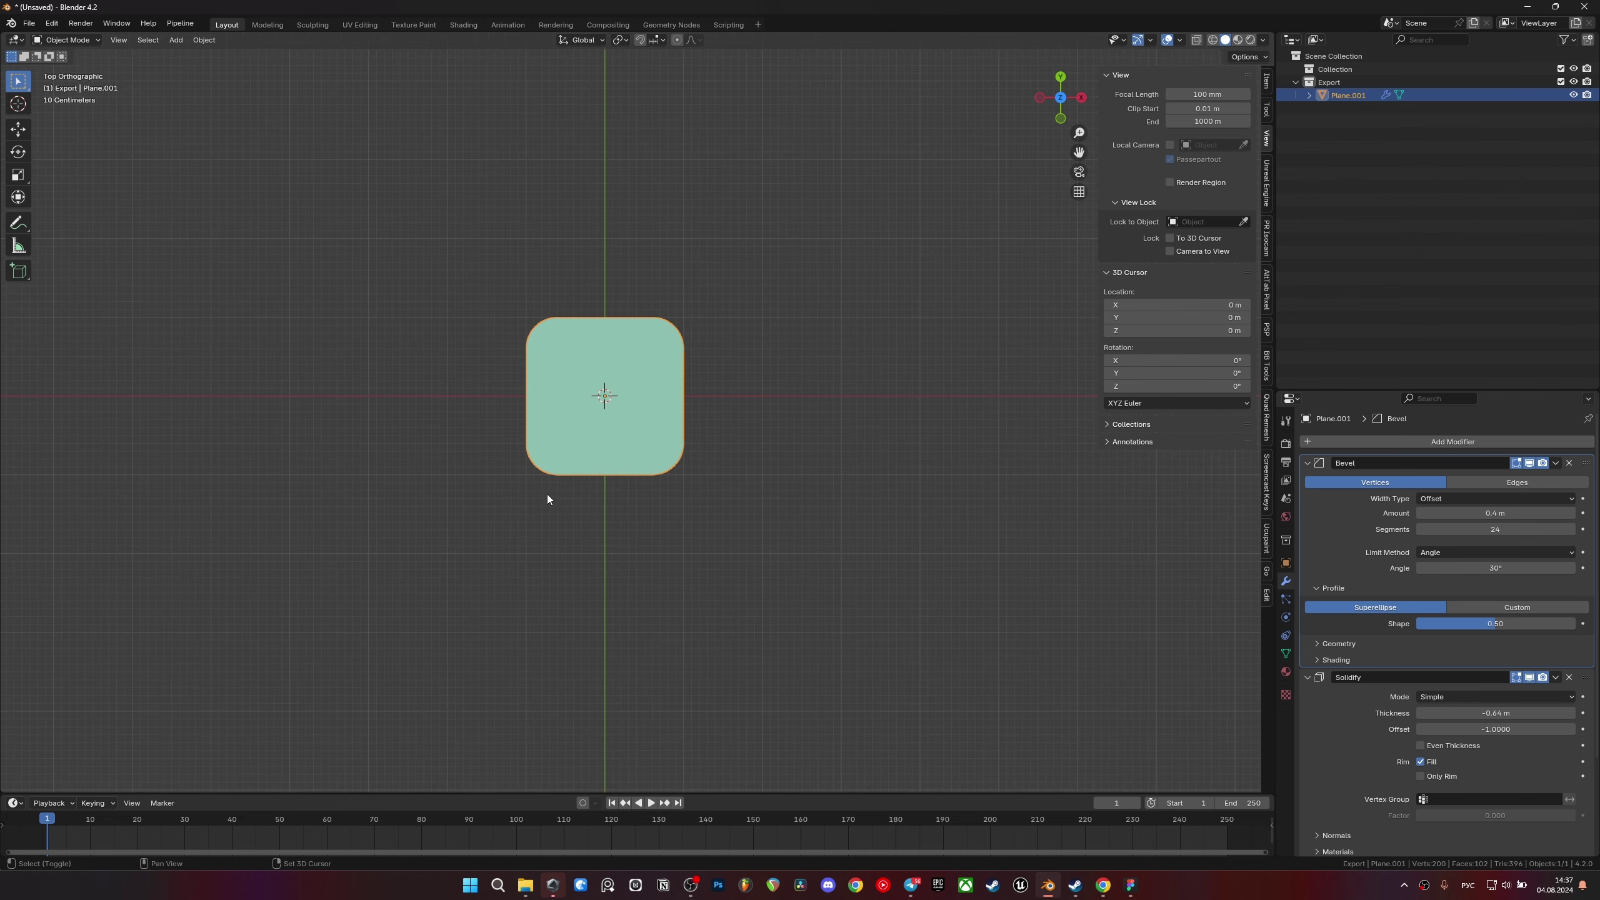
{"action": "key", "text": "shift+d"}
- Place the duplicate to the right of the original and frame both planes
{"action": "left_click", "coordinate": [747, 495]}
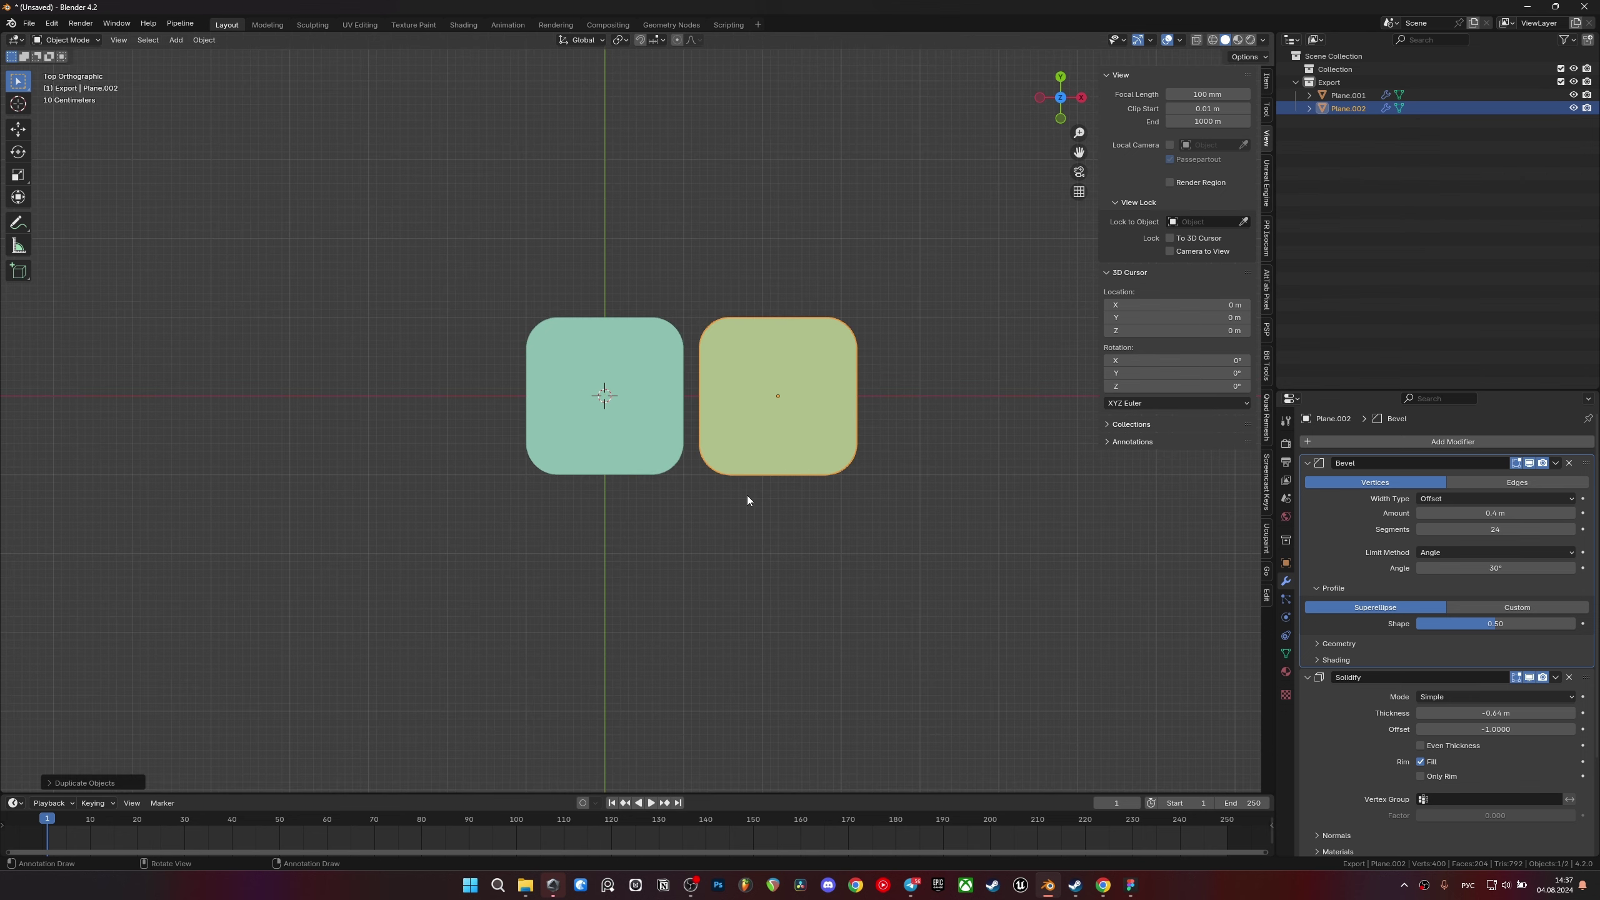
{"action": "middle_click_drag", "start_coordinate": [748, 496], "coordinate": [668, 451], "text": "shift"}
{"action": "scroll", "coordinate": [668, 452], "scroll_direction": "up", "scroll_amount": 6}
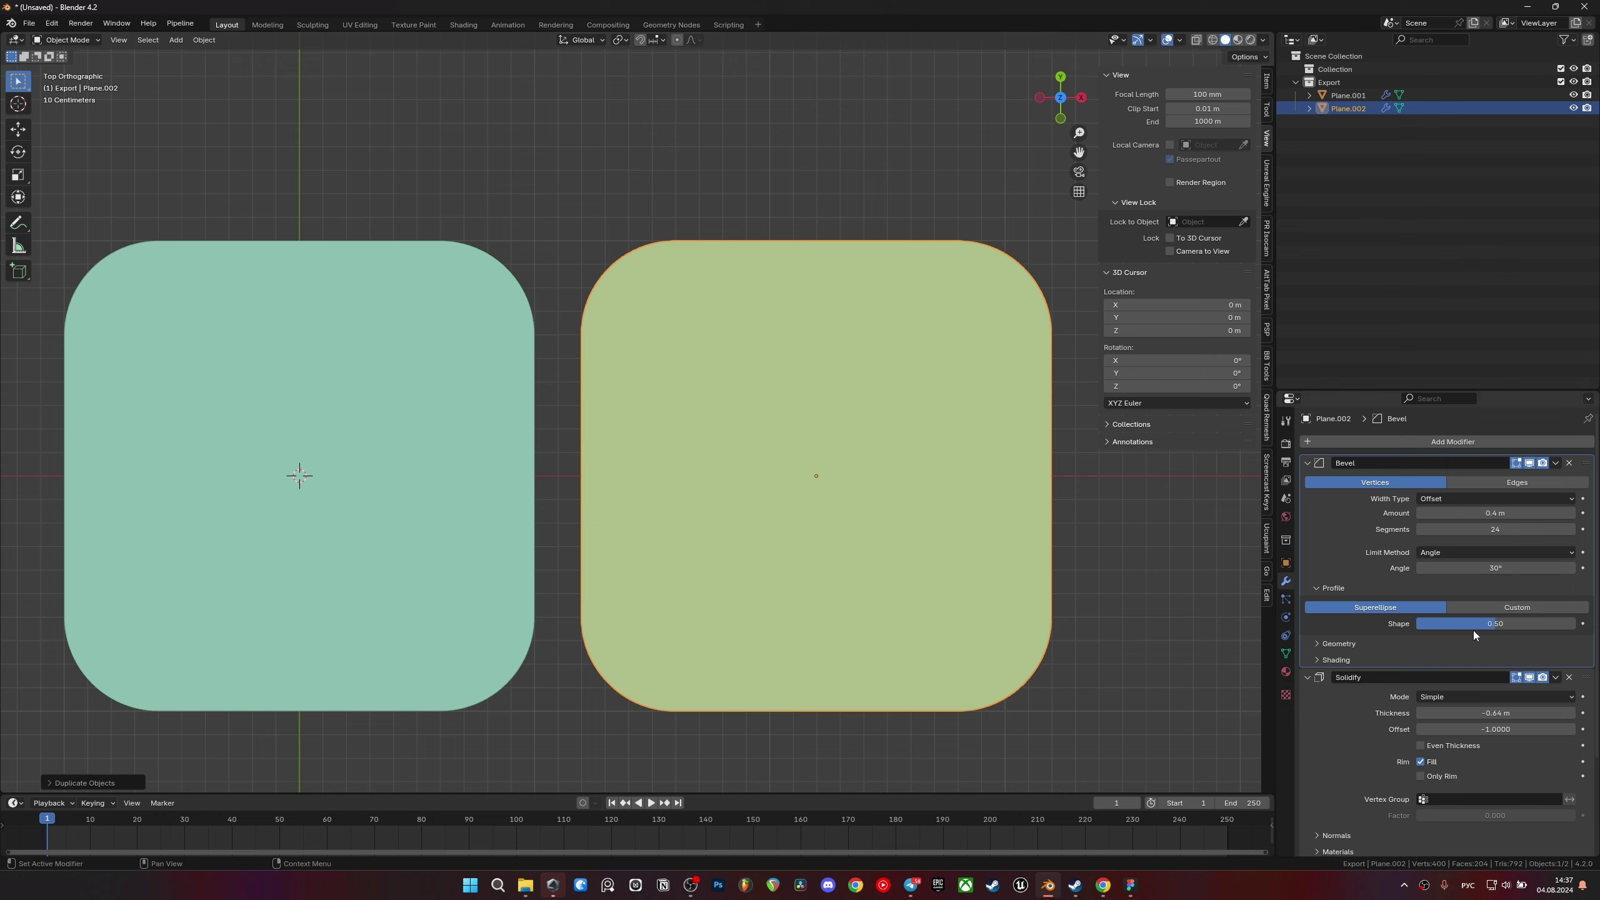
- Set the copy's Bevel profile Shape to 0.60
{"action": "left_click_drag", "start_coordinate": [1503, 622], "coordinate": [1461, 622]}
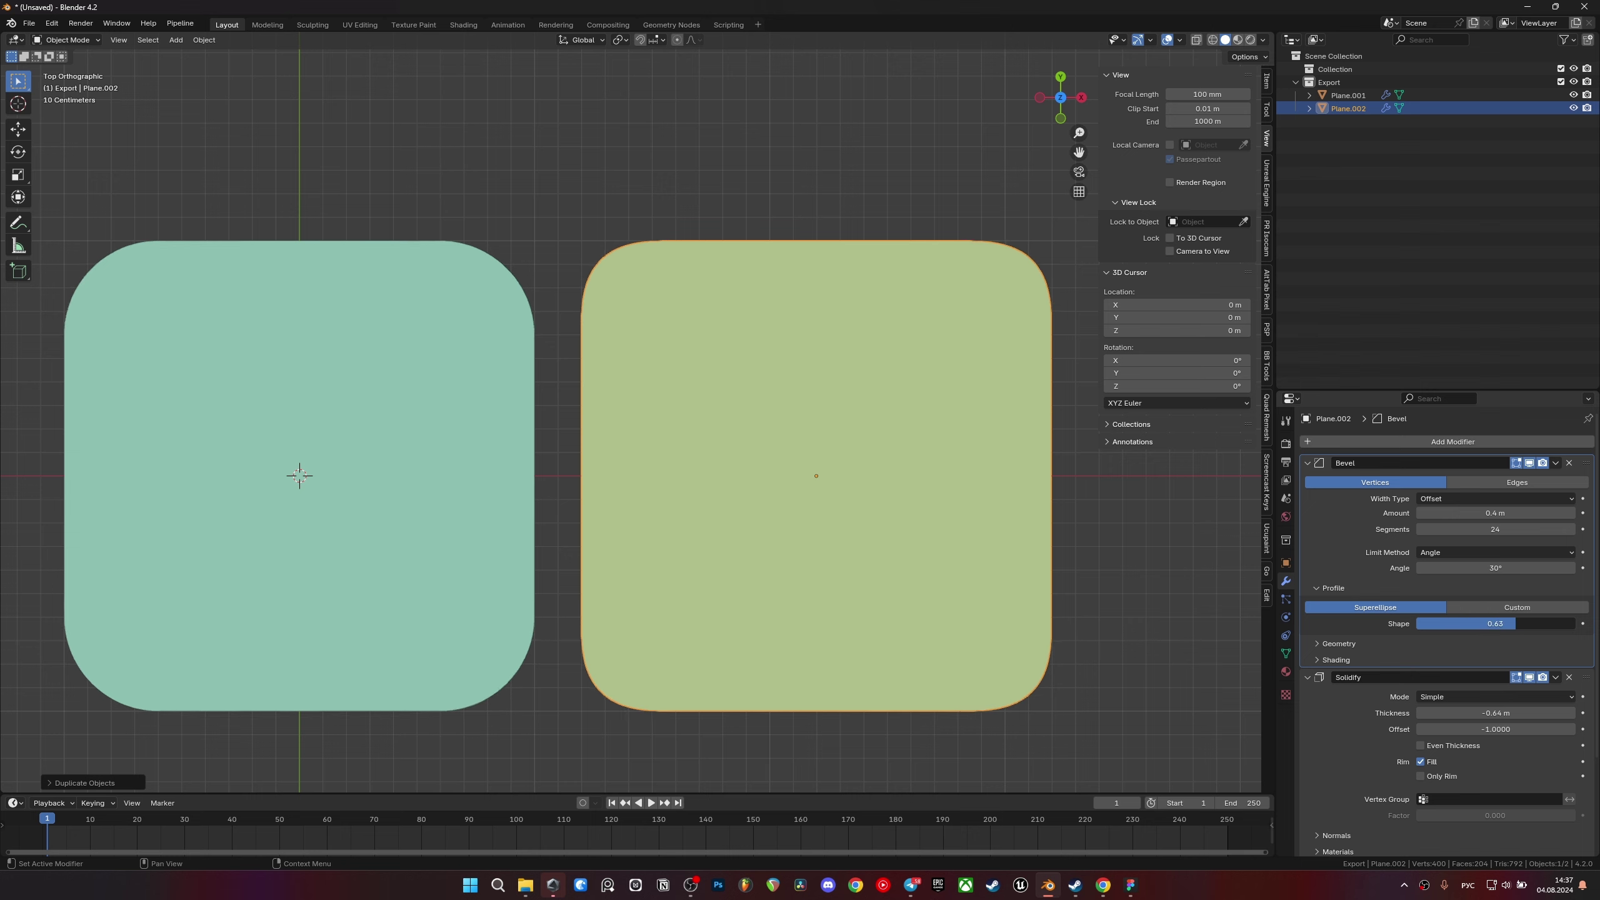
{"action": "double_click", "coordinate": [1472, 627]}
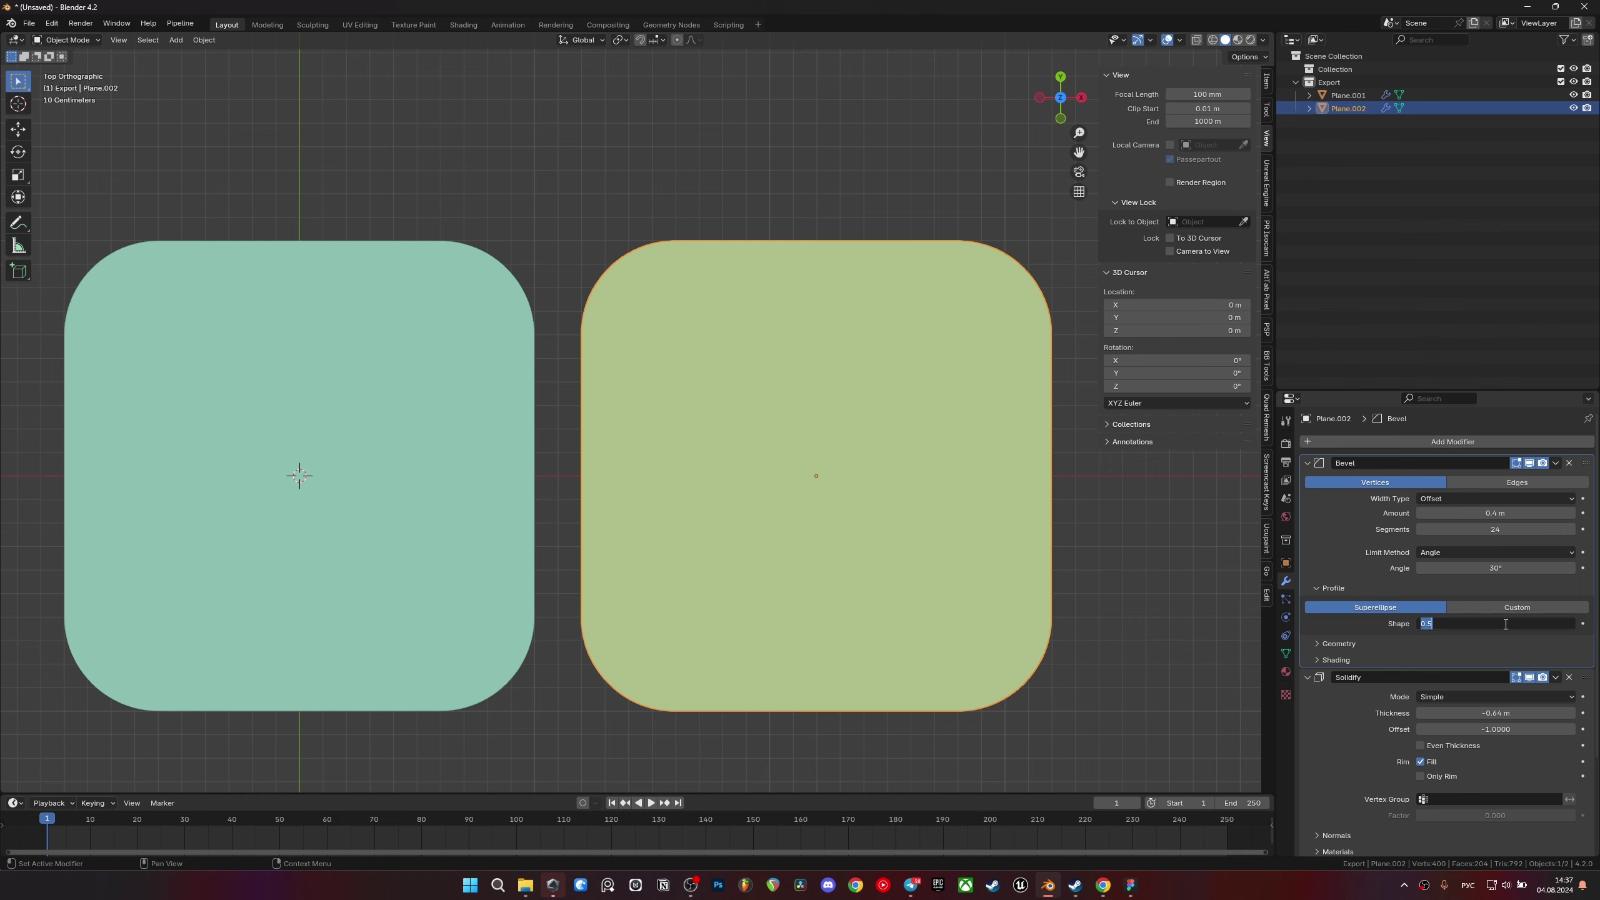
{"action": "type", "text": "0.5"}
{"action": "key", "text": "BackSpace"}
{"action": "type", "text": "6"}
{"action": "key", "text": "Return"}
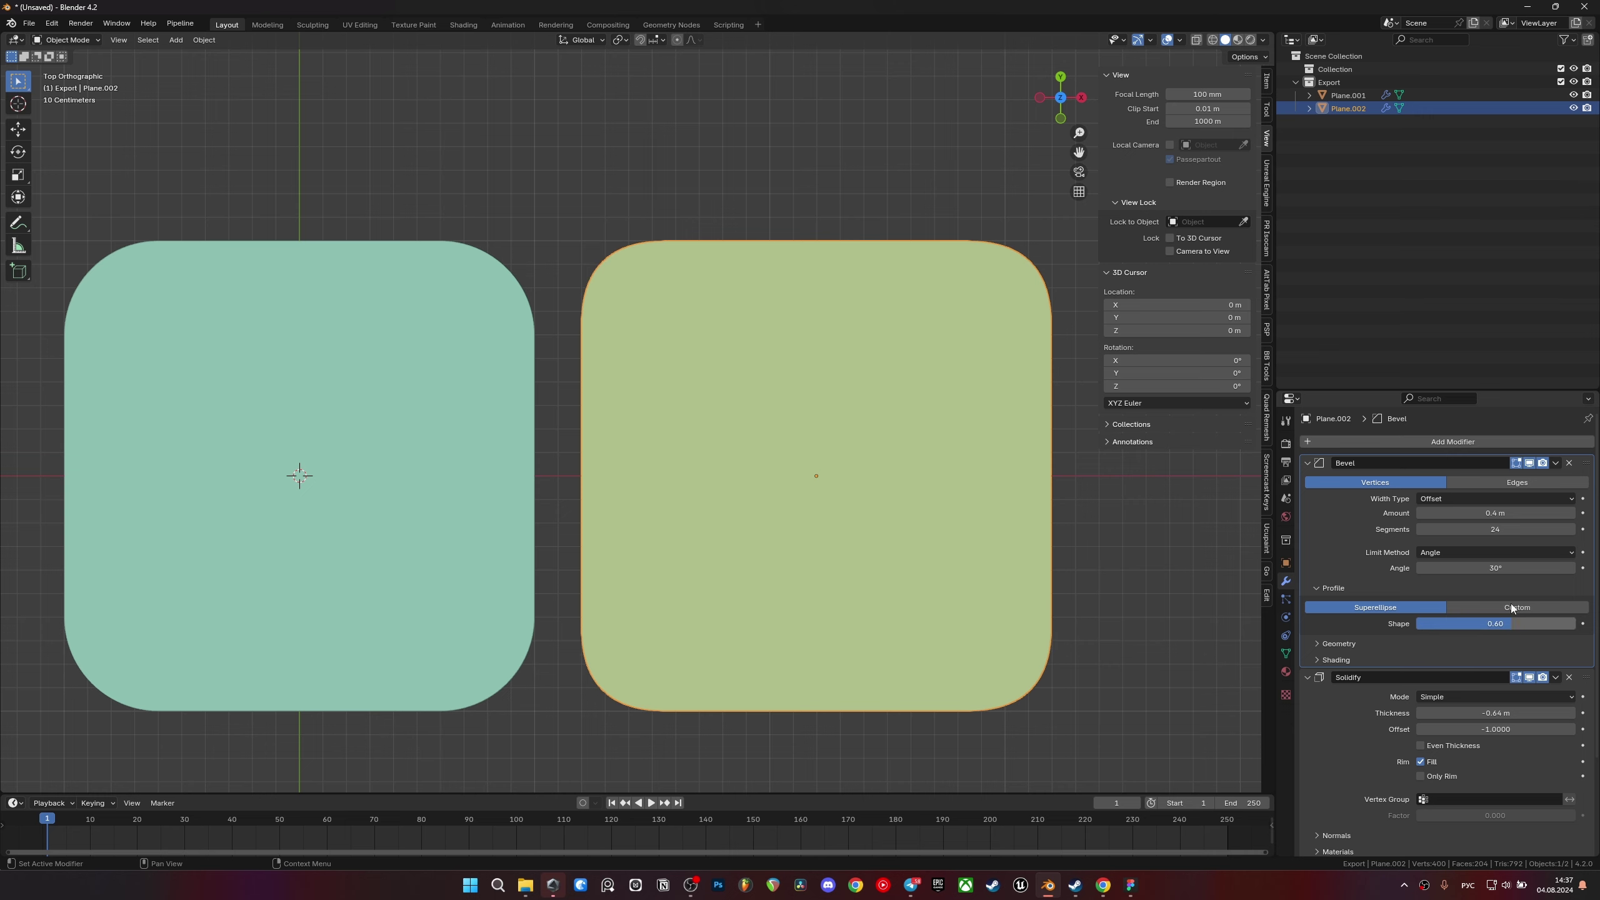
{"action": "middle_click_drag", "start_coordinate": [590, 283], "coordinate": [359, 320], "text": "shift"}
{"action": "scroll", "coordinate": [847, 350], "scroll_direction": "up", "scroll_amount": 3}
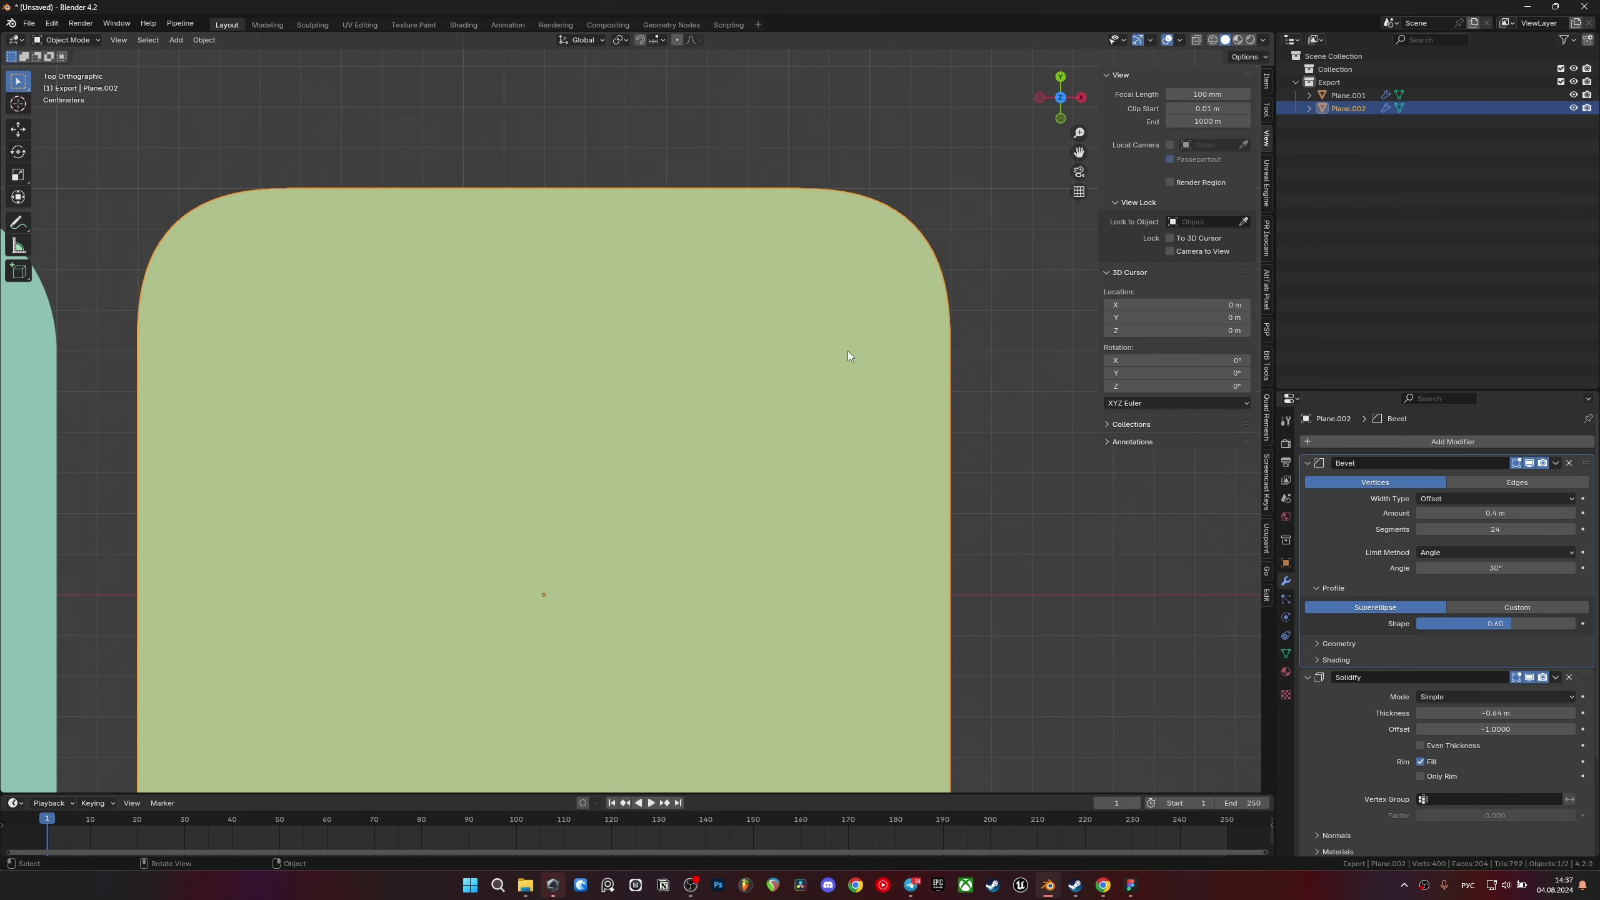
{"action": "scroll", "coordinate": [931, 254], "scroll_direction": "down", "scroll_amount": 3}
- Change the copy's Bevel Amount from 0.4 m to 0.5 m and deselect it
{"action": "middle_click_drag", "start_coordinate": [488, 365], "coordinate": [605, 330], "text": "shift"}
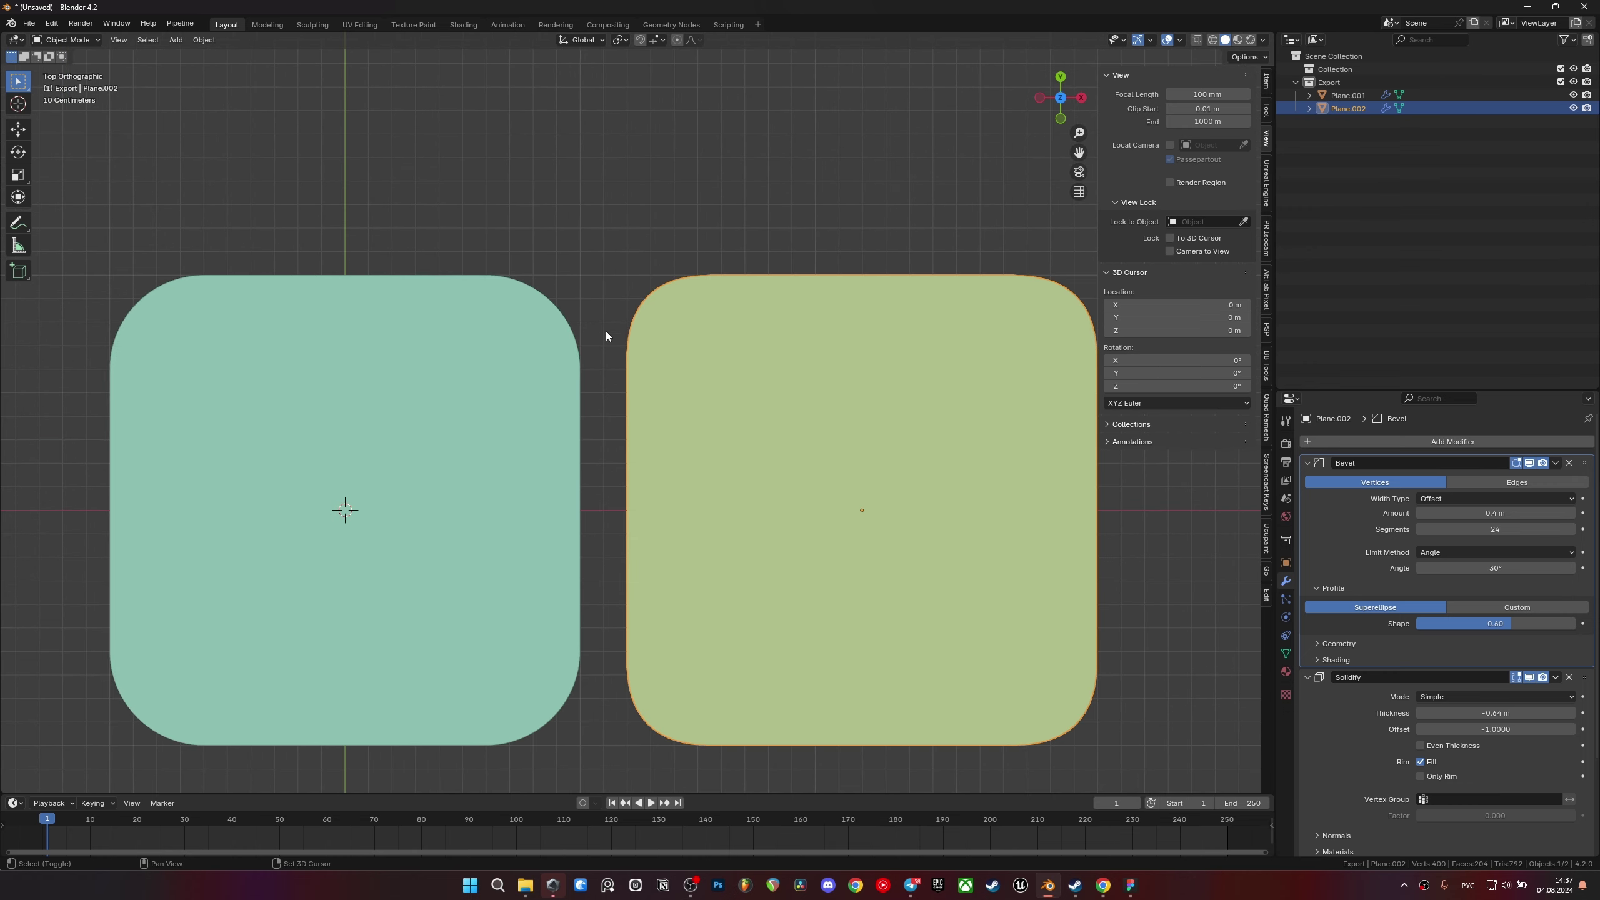
{"action": "scroll", "coordinate": [605, 330], "scroll_direction": "up", "scroll_amount": 1}
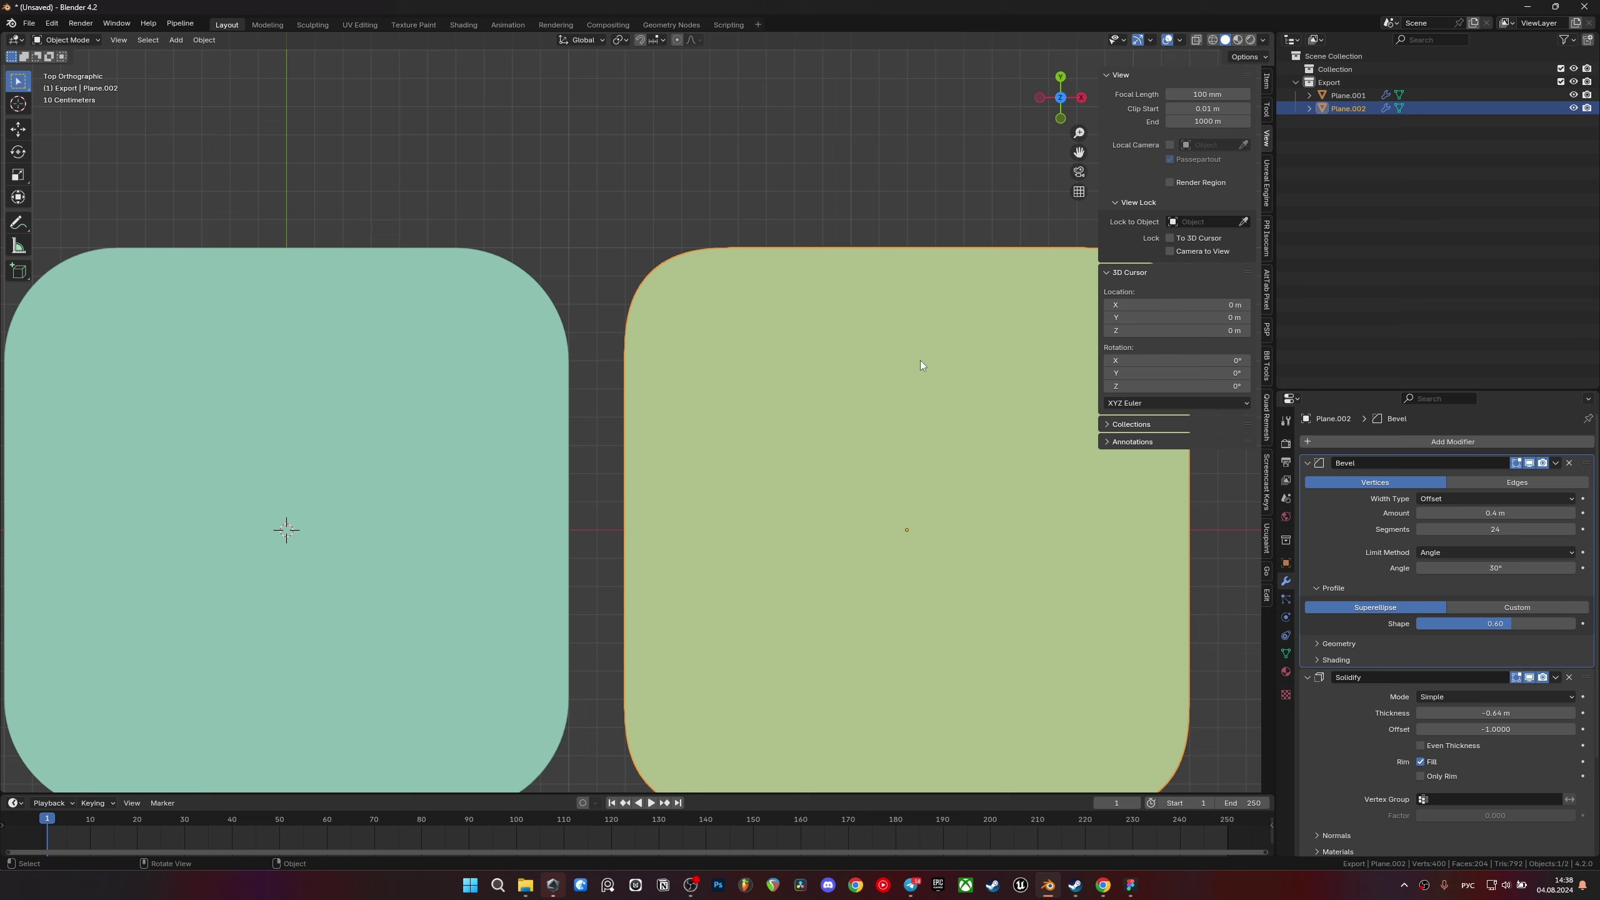
{"action": "left_click", "coordinate": [1490, 513]}
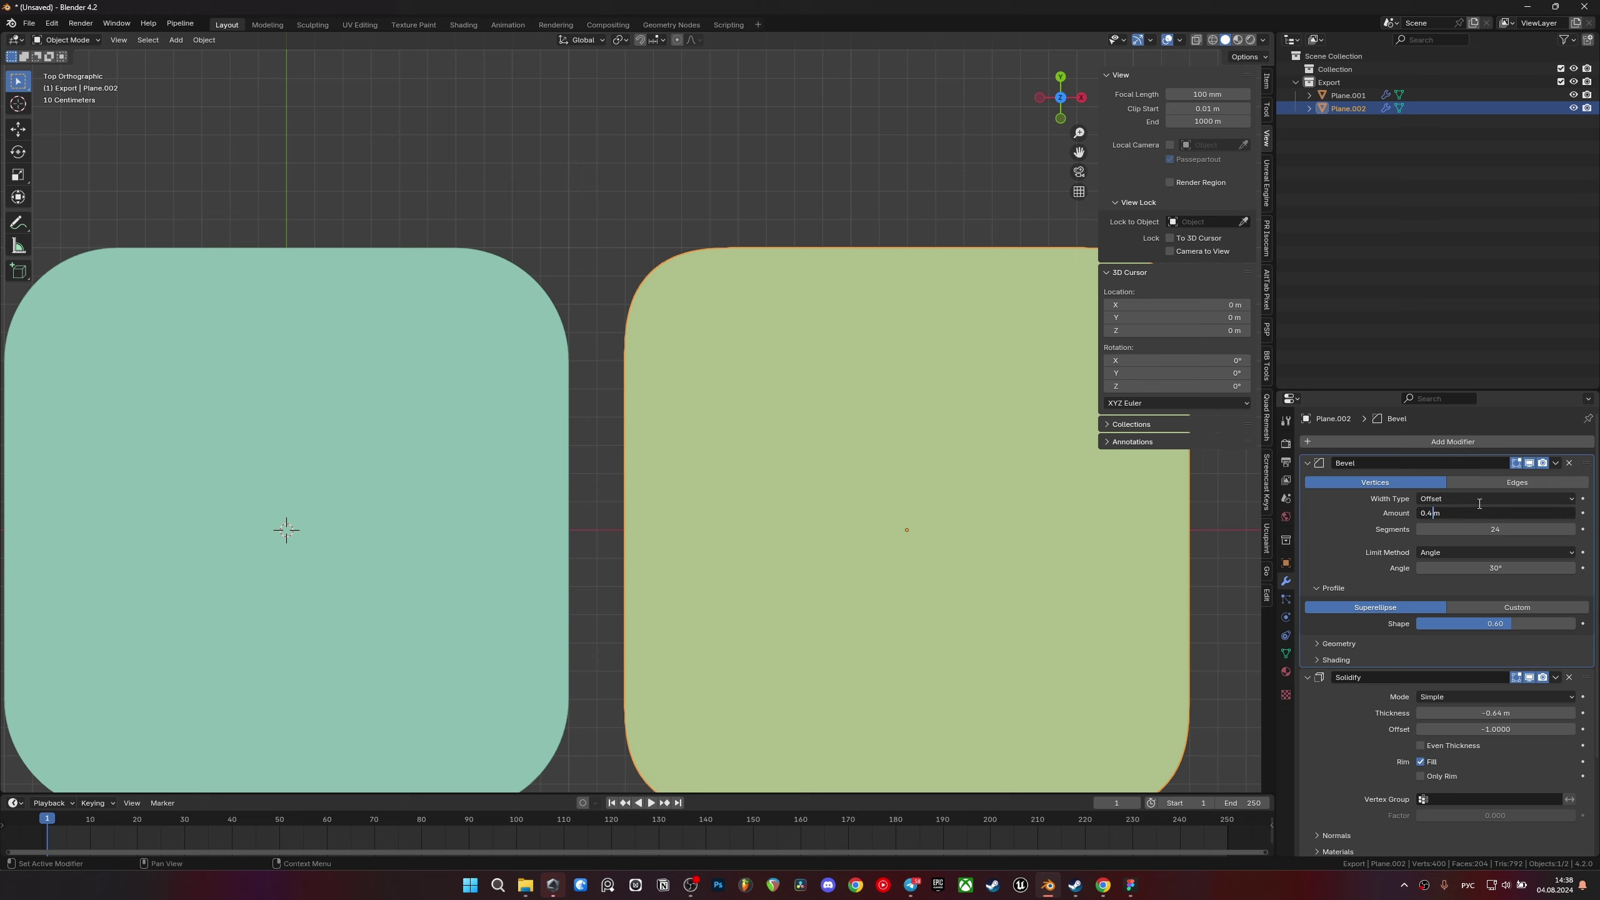
{"action": "key", "text": "BackSpace"}
{"action": "type", "text": "5"}
{"action": "key", "text": "Return"}
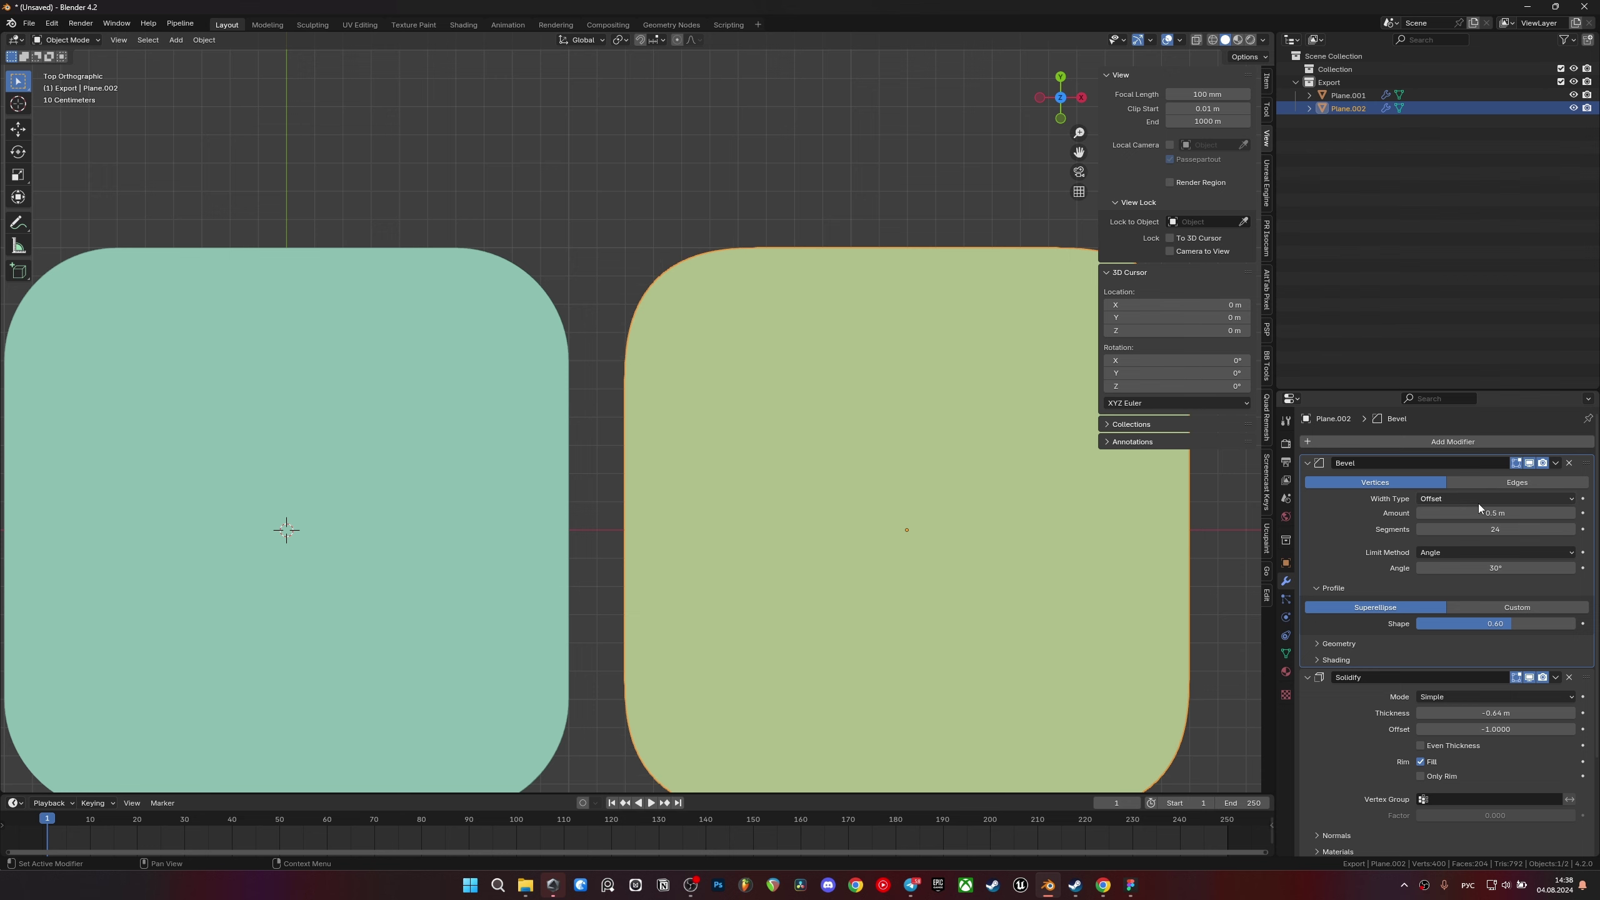
{"action": "left_click", "coordinate": [606, 220]}
{"action": "scroll", "coordinate": [606, 224], "scroll_direction": "down", "scroll_amount": 3}
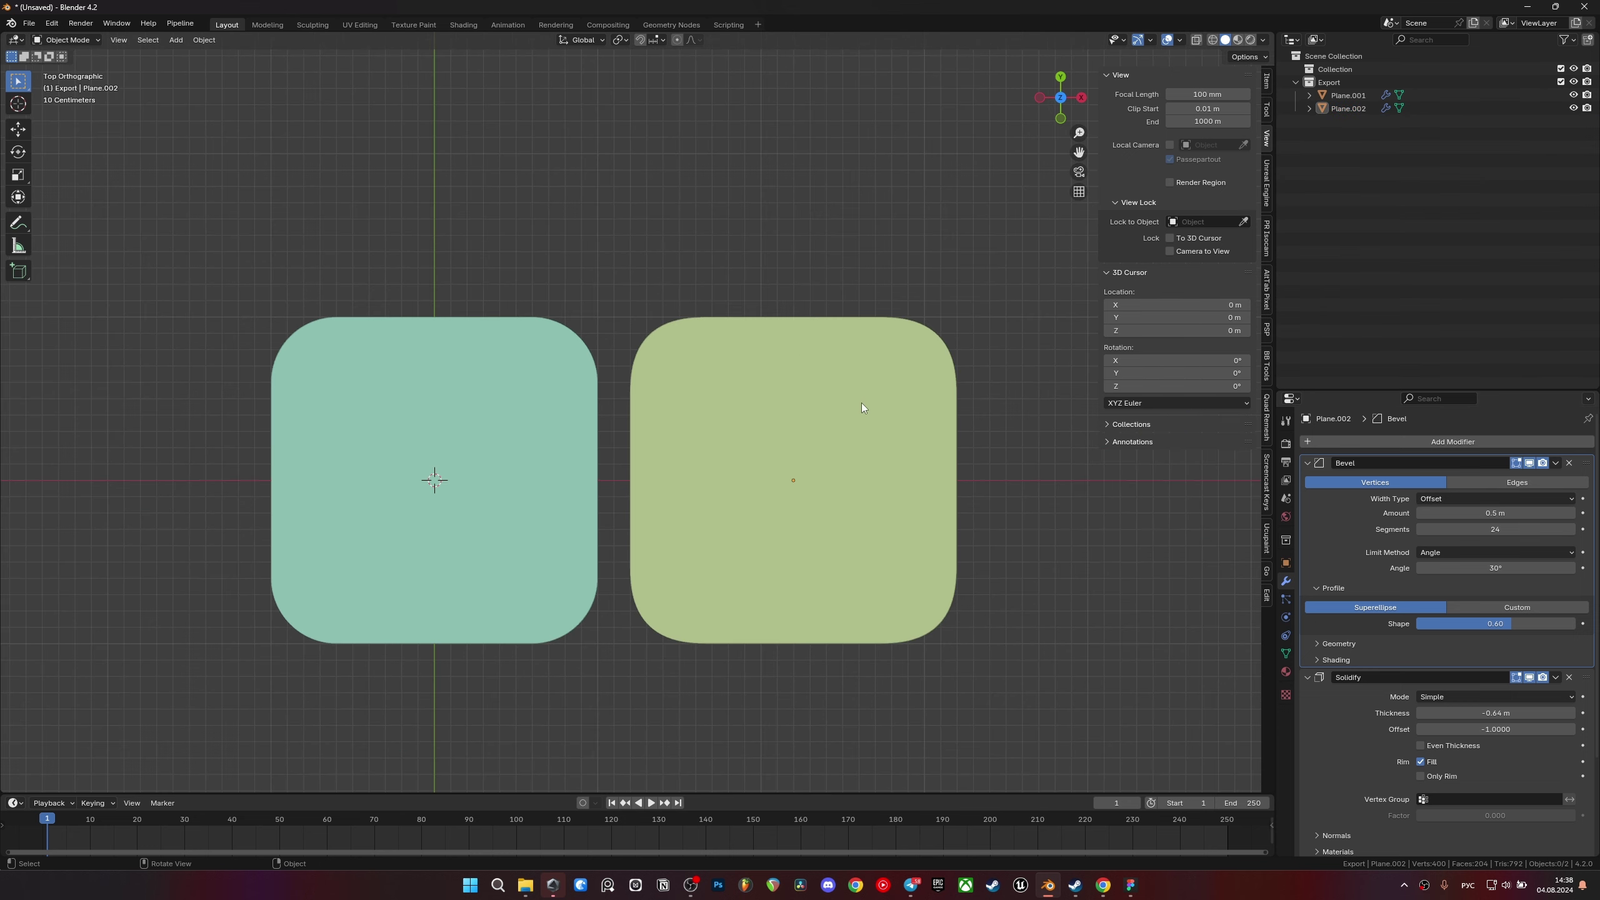
- Discard an accidental extra duplicate and move Plane.002 along X toward the original slab
{"action": "left_click", "coordinate": [949, 424]}
{"action": "key", "text": "shift+d"}
{"action": "key", "text": "x"}
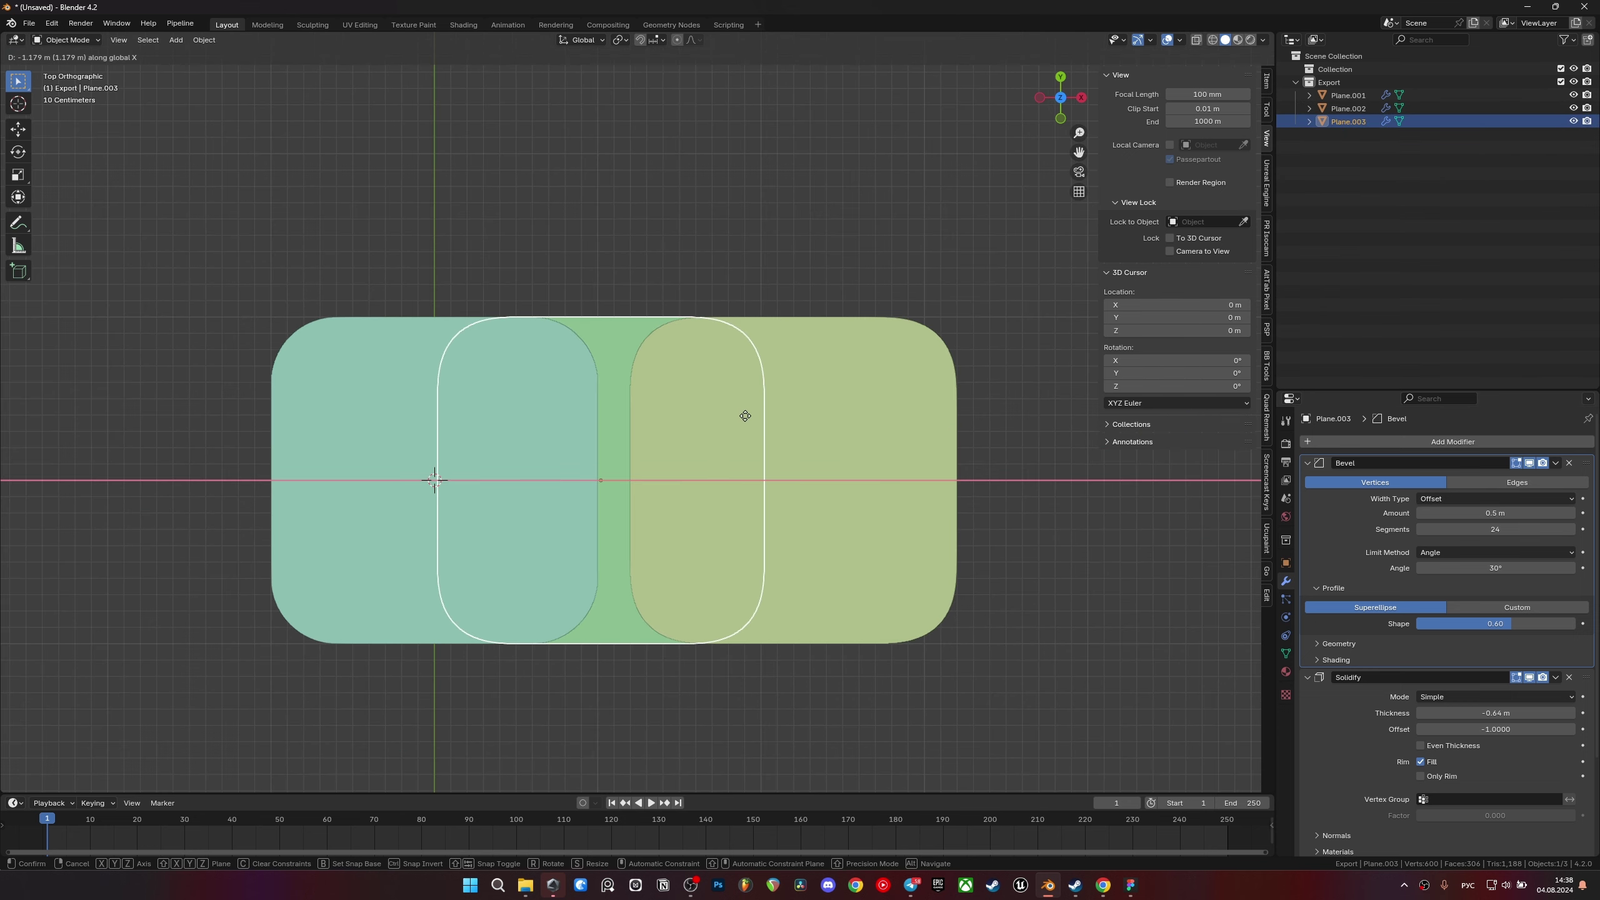
{"action": "key", "text": "Escape"}
{"action": "key", "text": "Delete"}
{"action": "left_click", "coordinate": [863, 437]}
{"action": "key", "text": "g"}
{"action": "key", "text": "x"}
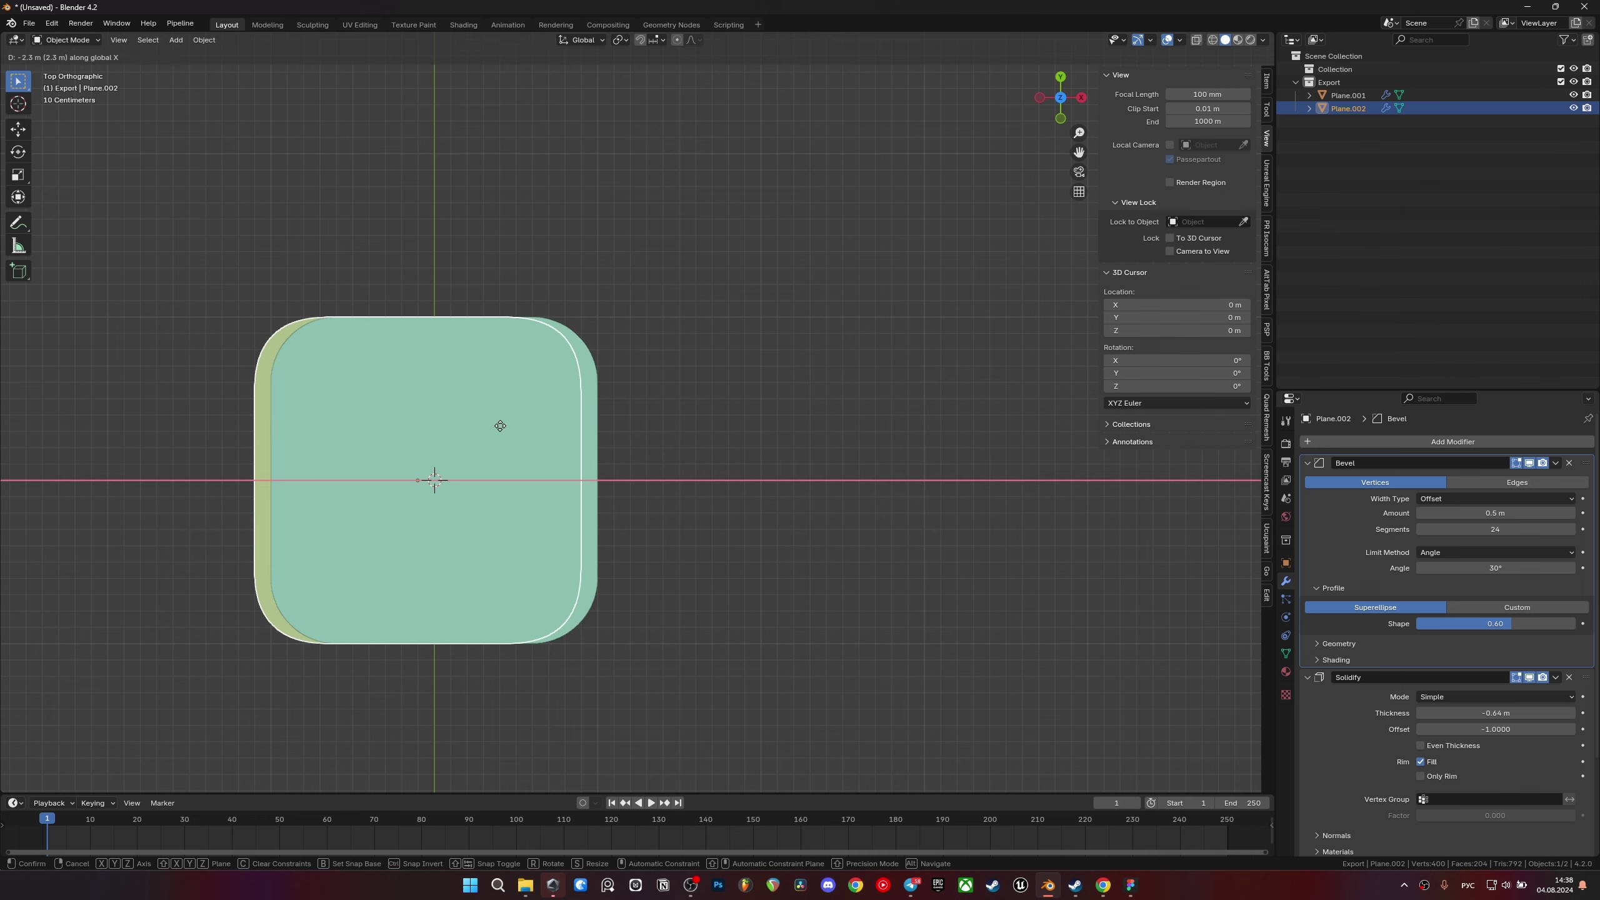
{"action": "key", "text": "z"}
{"action": "mouse_move", "coordinate": [743, 517]}
{"action": "middle_mouse_down", "text": "alt"}
{"action": "mouse_move", "coordinate": [628, 368]}
{"action": "mouse_move", "coordinate": [764, 481]}
{"action": "middle_mouse_up", "text": "alt"}
- Drop the copy 2.3 m along X onto the original and zoom into the overlapping corner in top view
{"action": "left_click", "coordinate": [644, 386]}
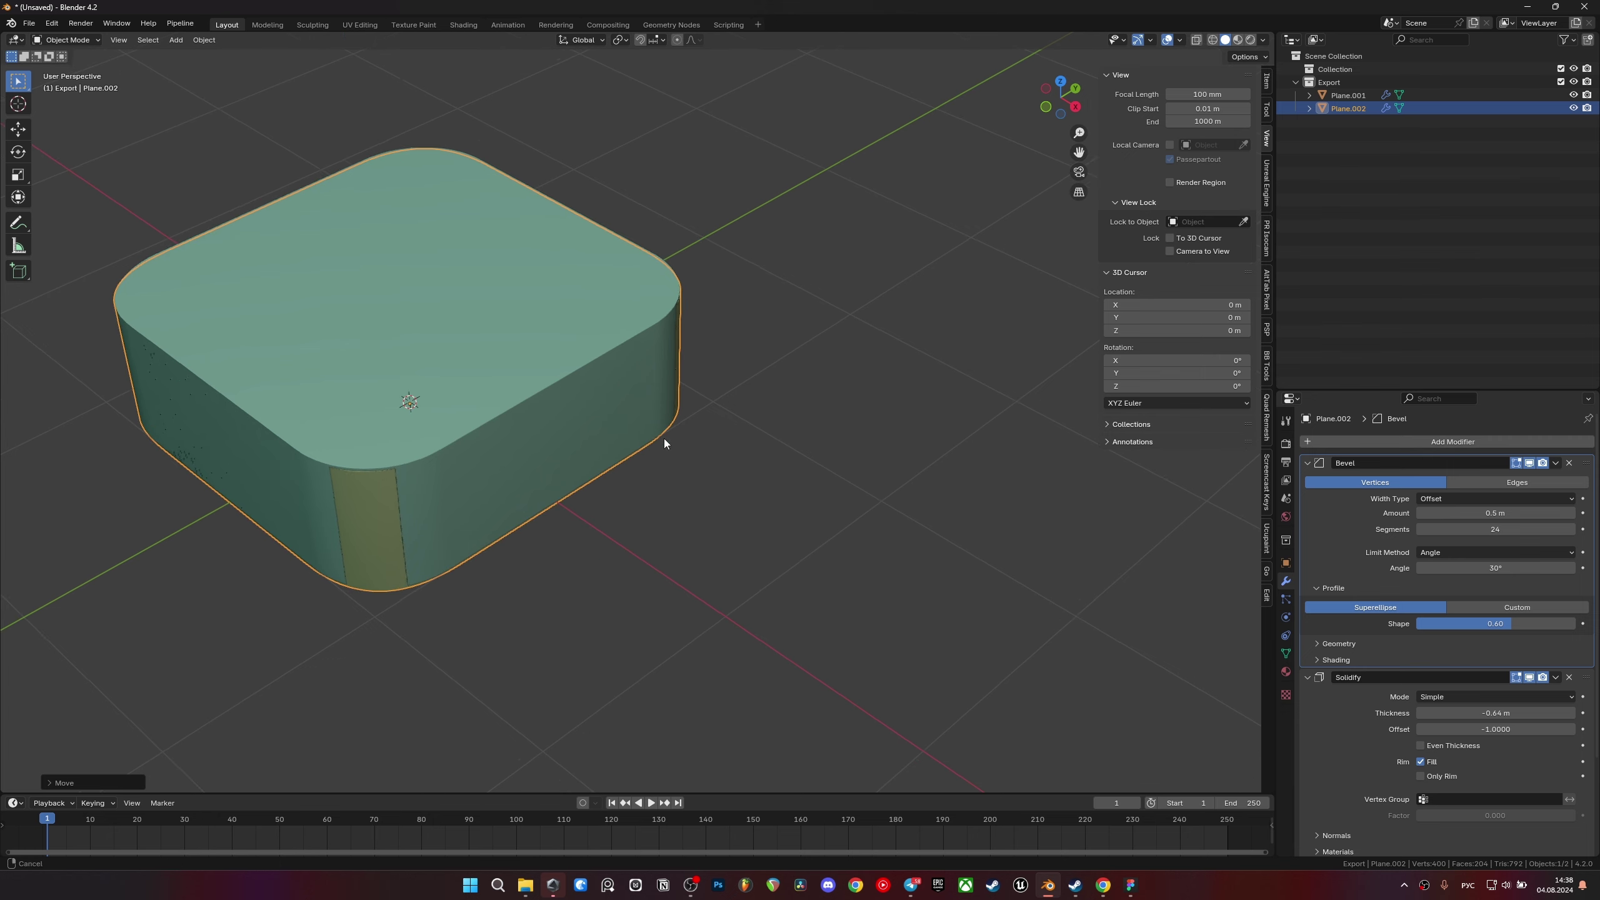
{"action": "scroll", "coordinate": [664, 441], "scroll_direction": "up", "scroll_amount": 4}
{"action": "scroll", "coordinate": [525, 385], "scroll_direction": "up", "scroll_amount": 4}
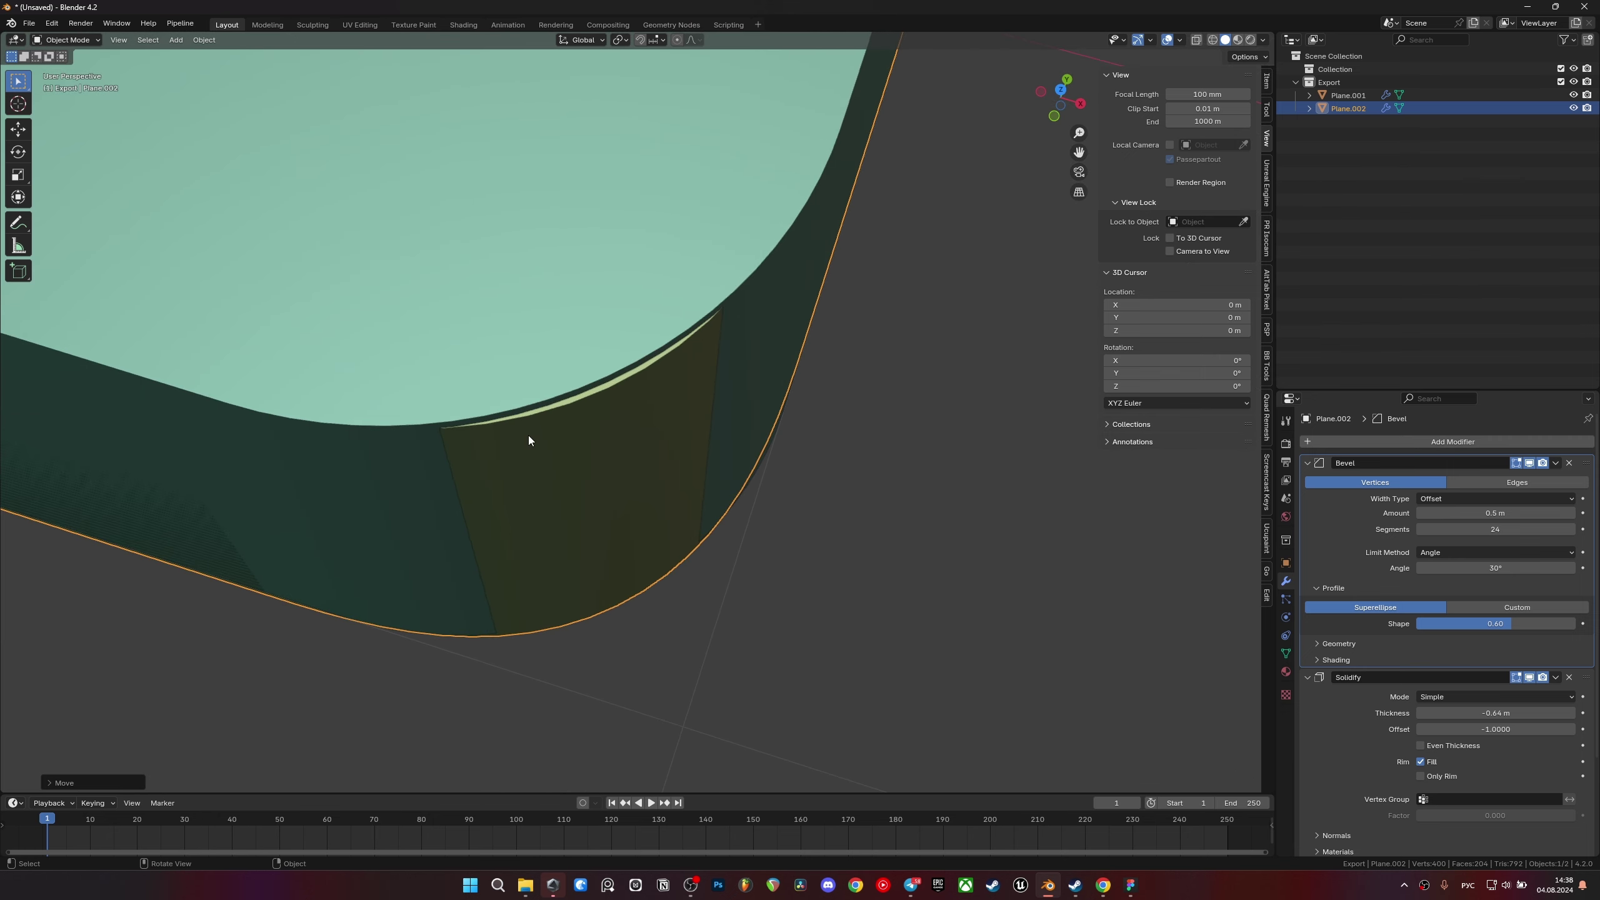
{"action": "mouse_move", "coordinate": [528, 436]}
{"action": "middle_mouse_down", "text": "alt"}
{"action": "mouse_move", "coordinate": [729, 242]}
{"action": "mouse_move", "coordinate": [745, 475]}
{"action": "middle_mouse_up", "text": "alt"}
{"action": "scroll", "coordinate": [797, 345], "scroll_direction": "up", "scroll_amount": 2}
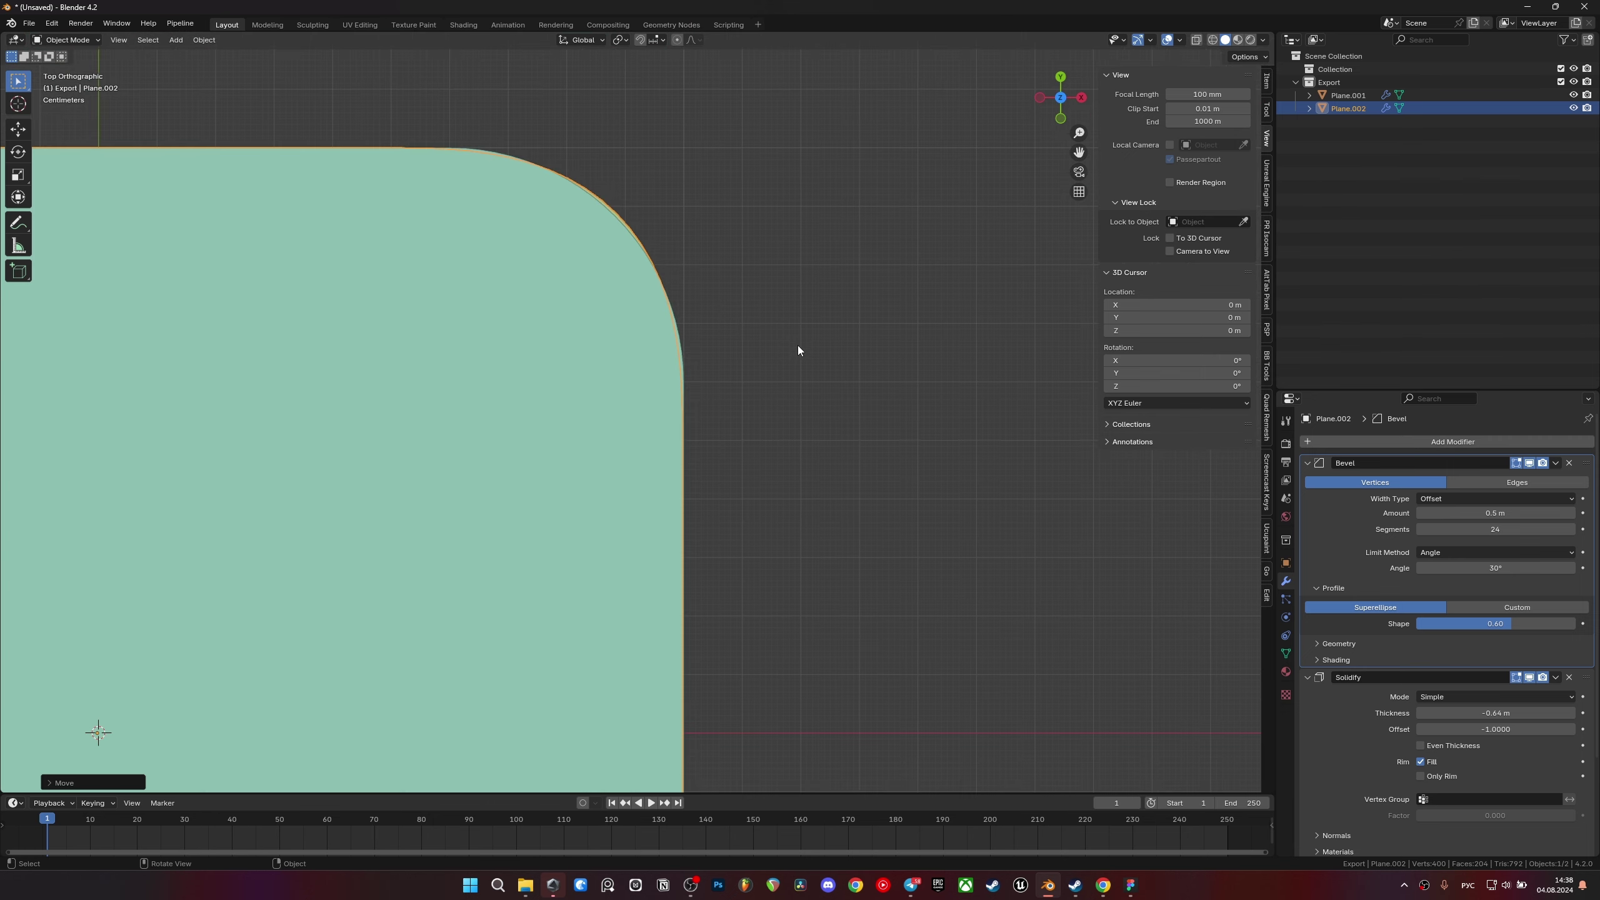
{"action": "scroll", "coordinate": [722, 274], "scroll_direction": "up", "scroll_amount": 3}
{"action": "scroll", "coordinate": [642, 265], "scroll_direction": "up", "scroll_amount": 3}
{"action": "scroll", "coordinate": [683, 120], "scroll_direction": "down", "scroll_amount": 1}
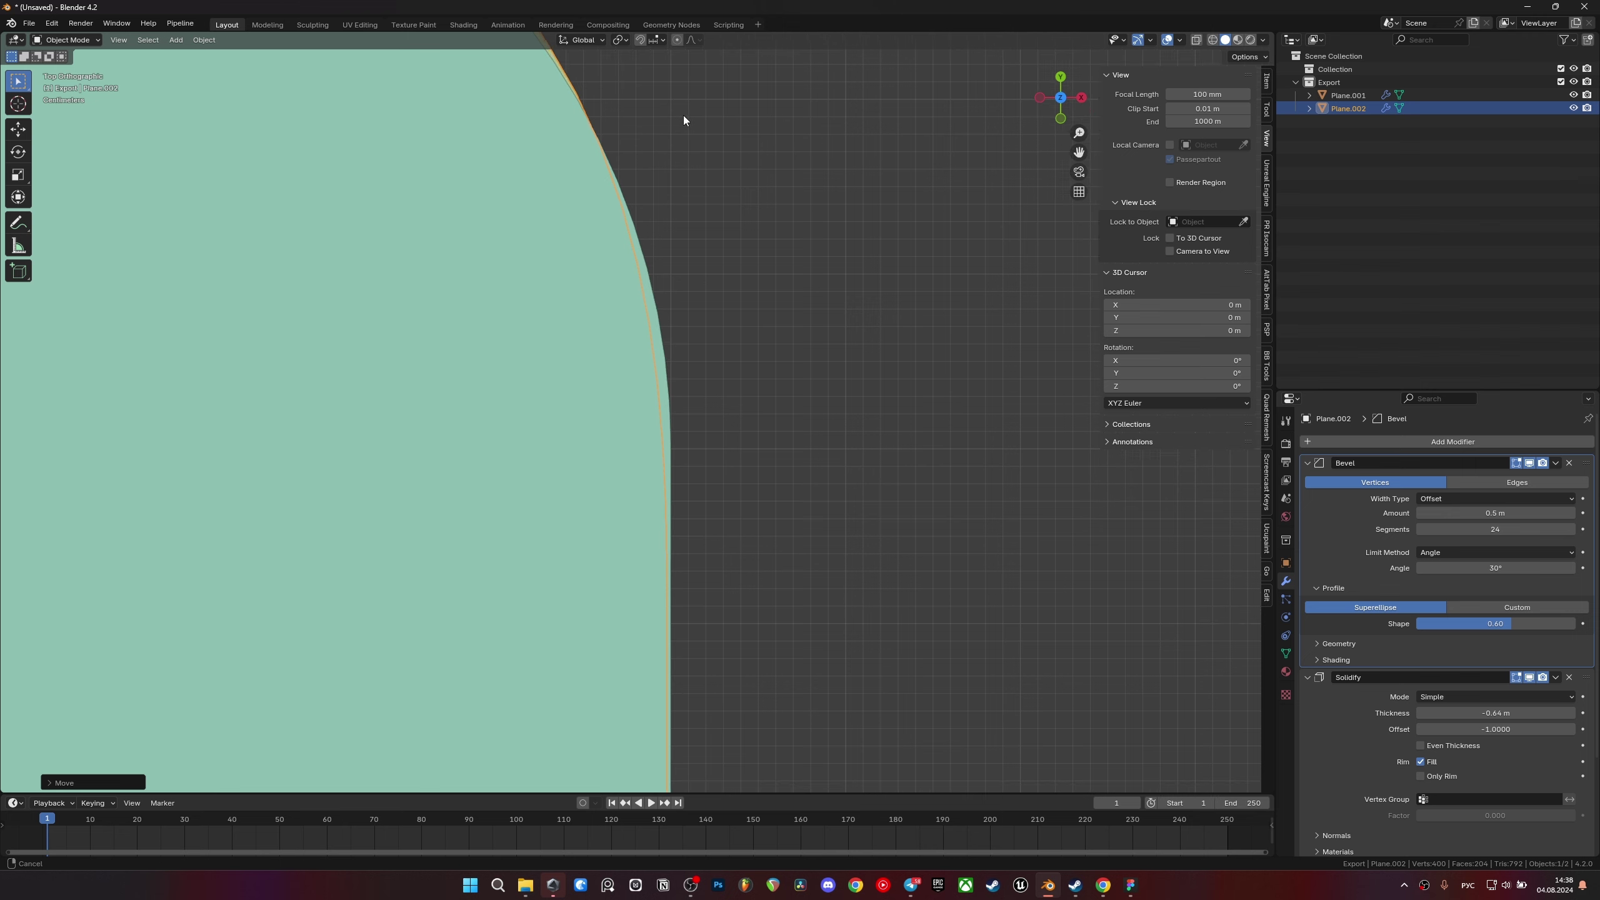
{"action": "scroll", "coordinate": [554, 243], "scroll_direction": "down", "scroll_amount": 2}
{"action": "scroll", "coordinate": [642, 350], "scroll_direction": "down", "scroll_amount": 5}
{"action": "scroll", "coordinate": [650, 236], "scroll_direction": "up", "scroll_amount": 5}
{"action": "scroll", "coordinate": [650, 236], "scroll_direction": "down", "scroll_amount": 3}
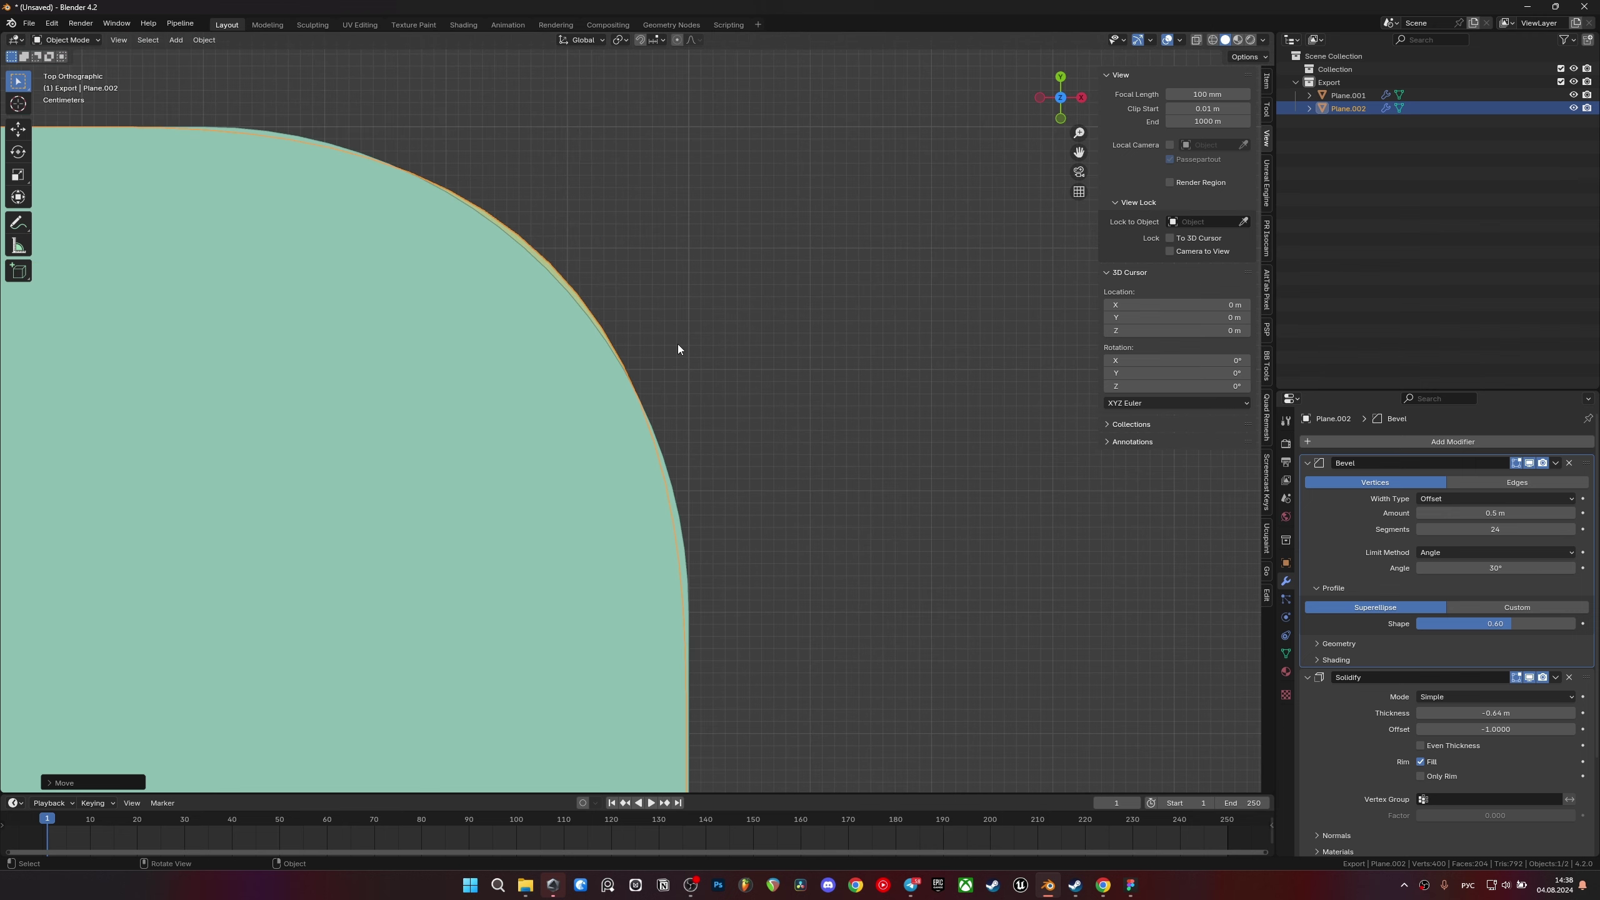
{"action": "scroll", "coordinate": [677, 345], "scroll_direction": "up", "scroll_amount": 2}
- Nudge the copy's Bevel Amount to 0.515 m and return it beside the original
{"action": "left_click_drag", "start_coordinate": [1488, 513], "coordinate": [1498, 512]}
{"action": "scroll", "coordinate": [770, 428], "scroll_direction": "down", "scroll_amount": 2}
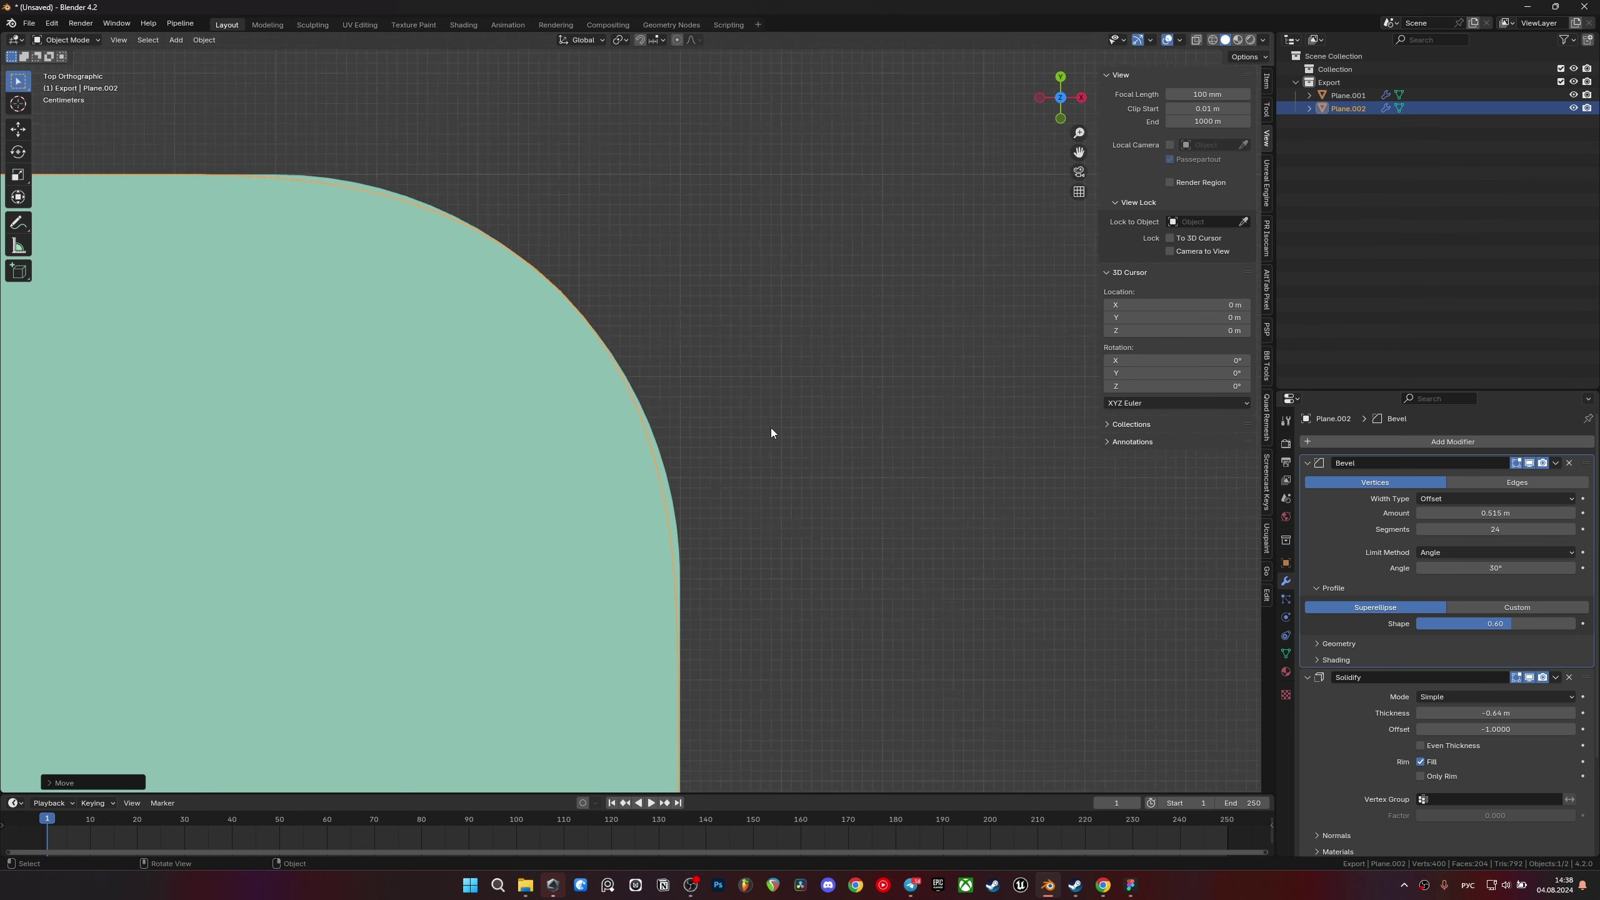
{"action": "scroll", "coordinate": [635, 303], "scroll_direction": "down", "scroll_amount": 1}
{"action": "scroll", "coordinate": [693, 479], "scroll_direction": "up", "scroll_amount": 3}
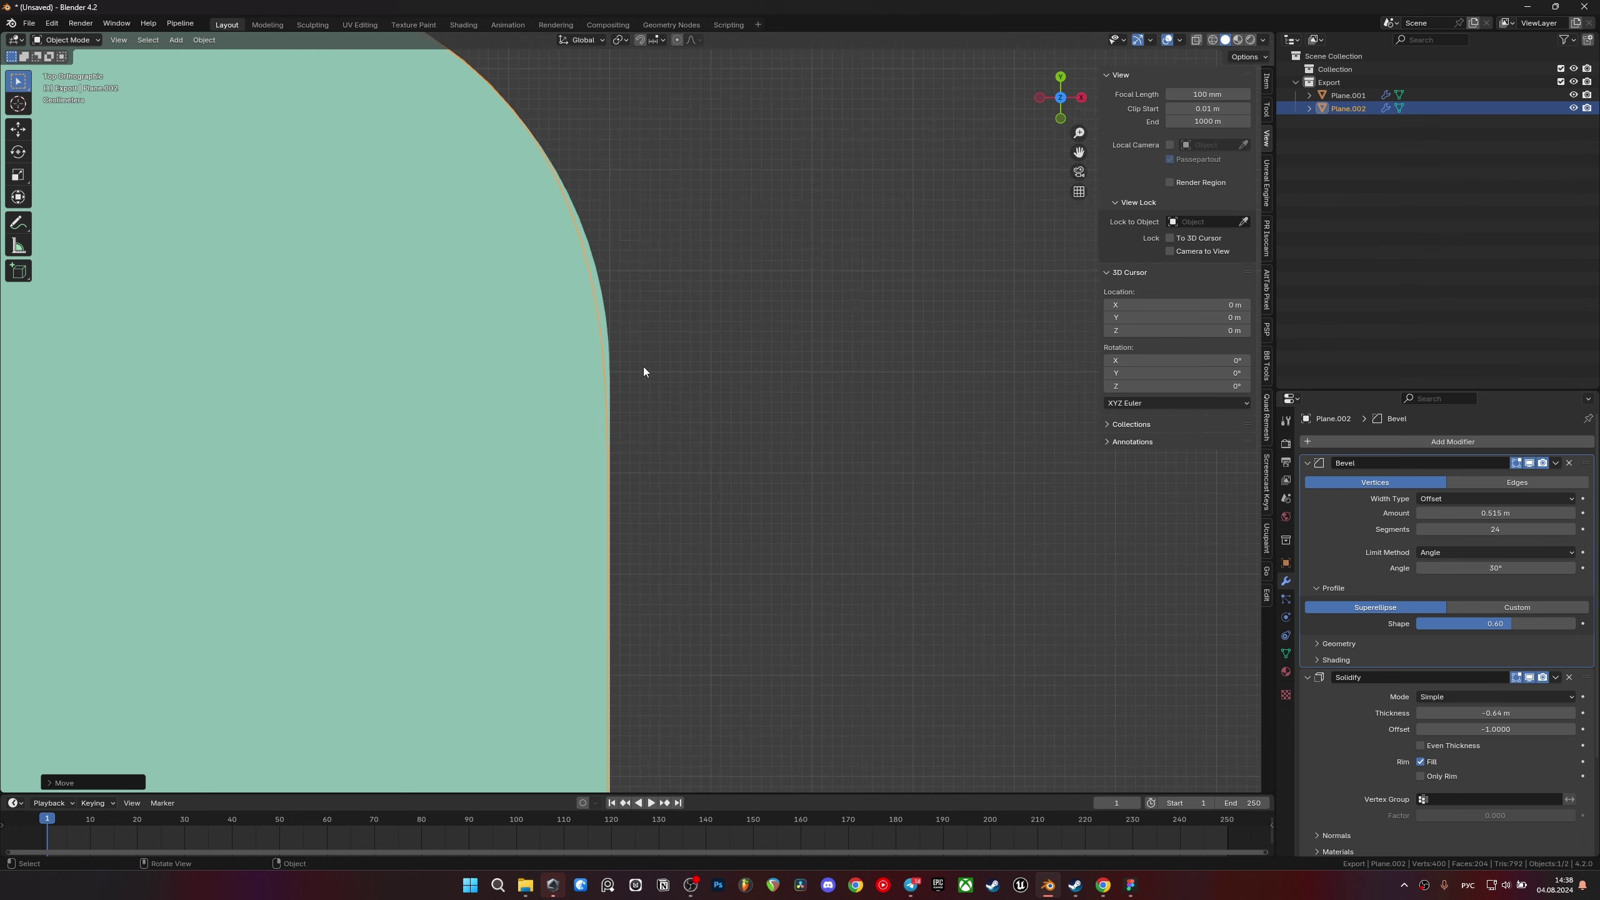
{"action": "scroll", "coordinate": [630, 340], "scroll_direction": "up", "scroll_amount": 1}
{"action": "scroll", "coordinate": [559, 189], "scroll_direction": "up", "scroll_amount": 1}
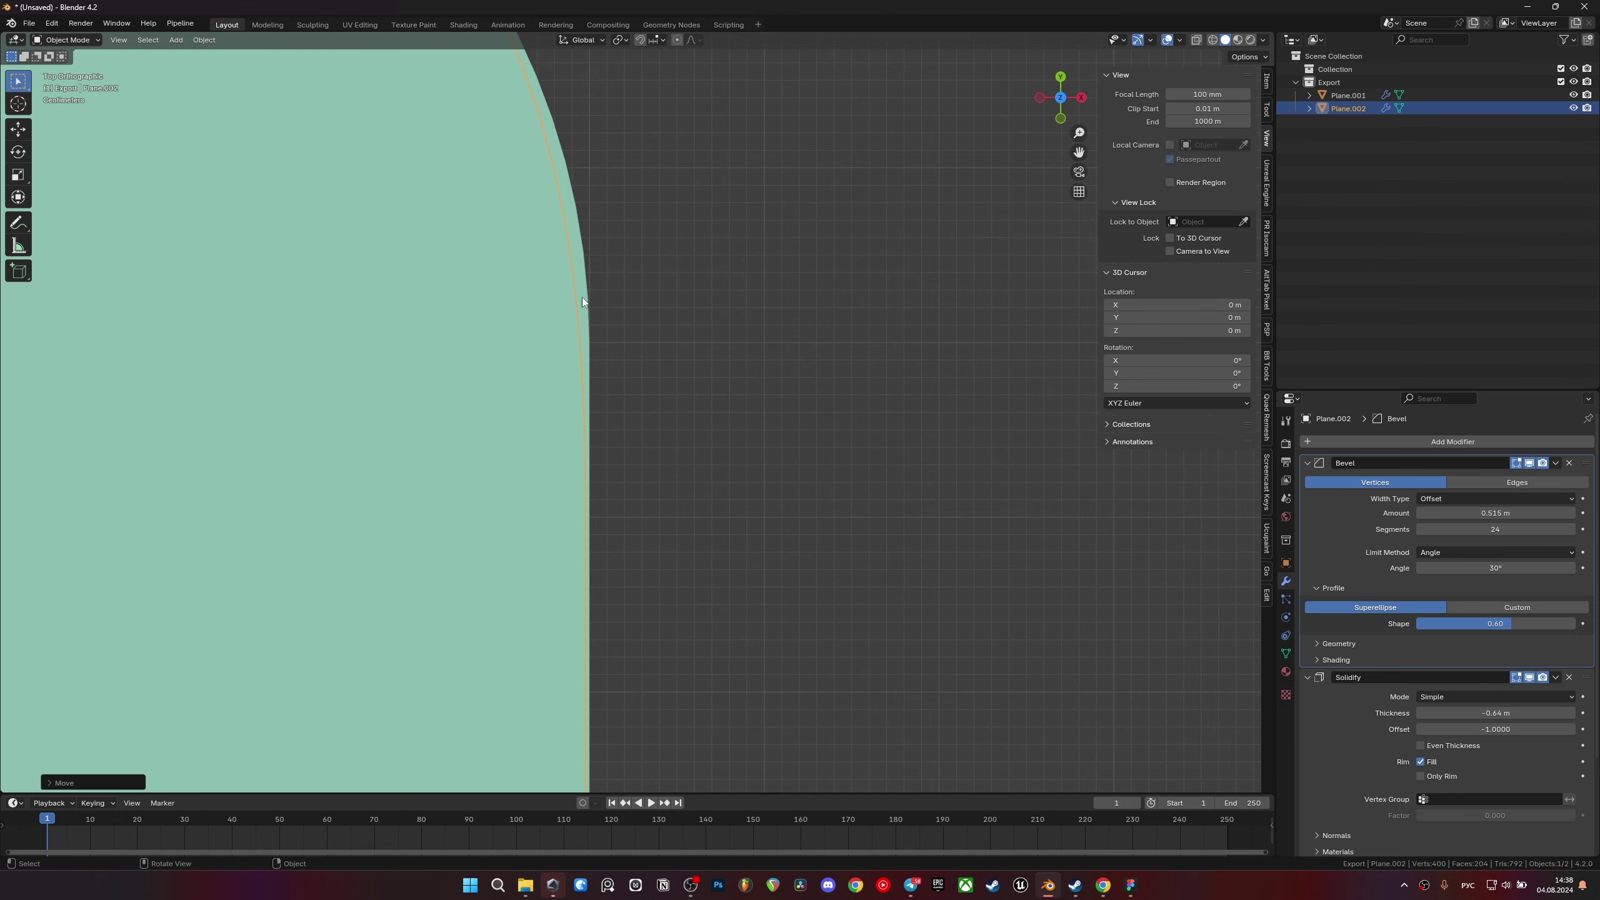
{"action": "scroll", "coordinate": [630, 318], "scroll_direction": "up", "scroll_amount": 1}
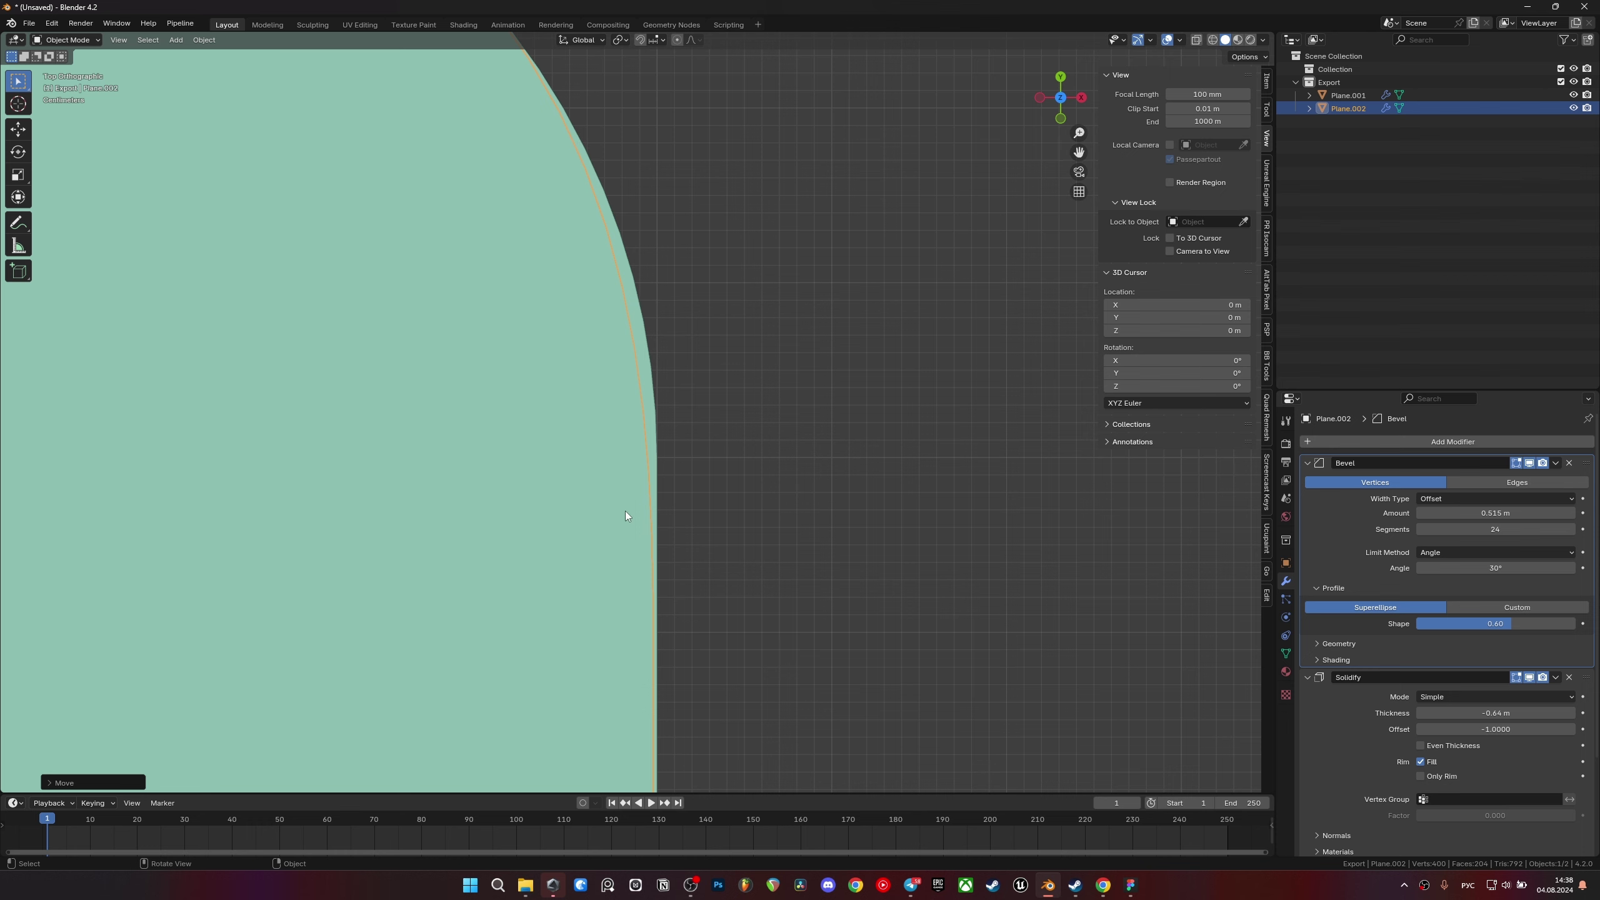
{"action": "scroll", "coordinate": [646, 250], "scroll_direction": "down", "scroll_amount": 2}
{"action": "scroll", "coordinate": [650, 360], "scroll_direction": "down", "scroll_amount": 1}
{"action": "scroll", "coordinate": [650, 361], "scroll_direction": "down", "scroll_amount": 2}
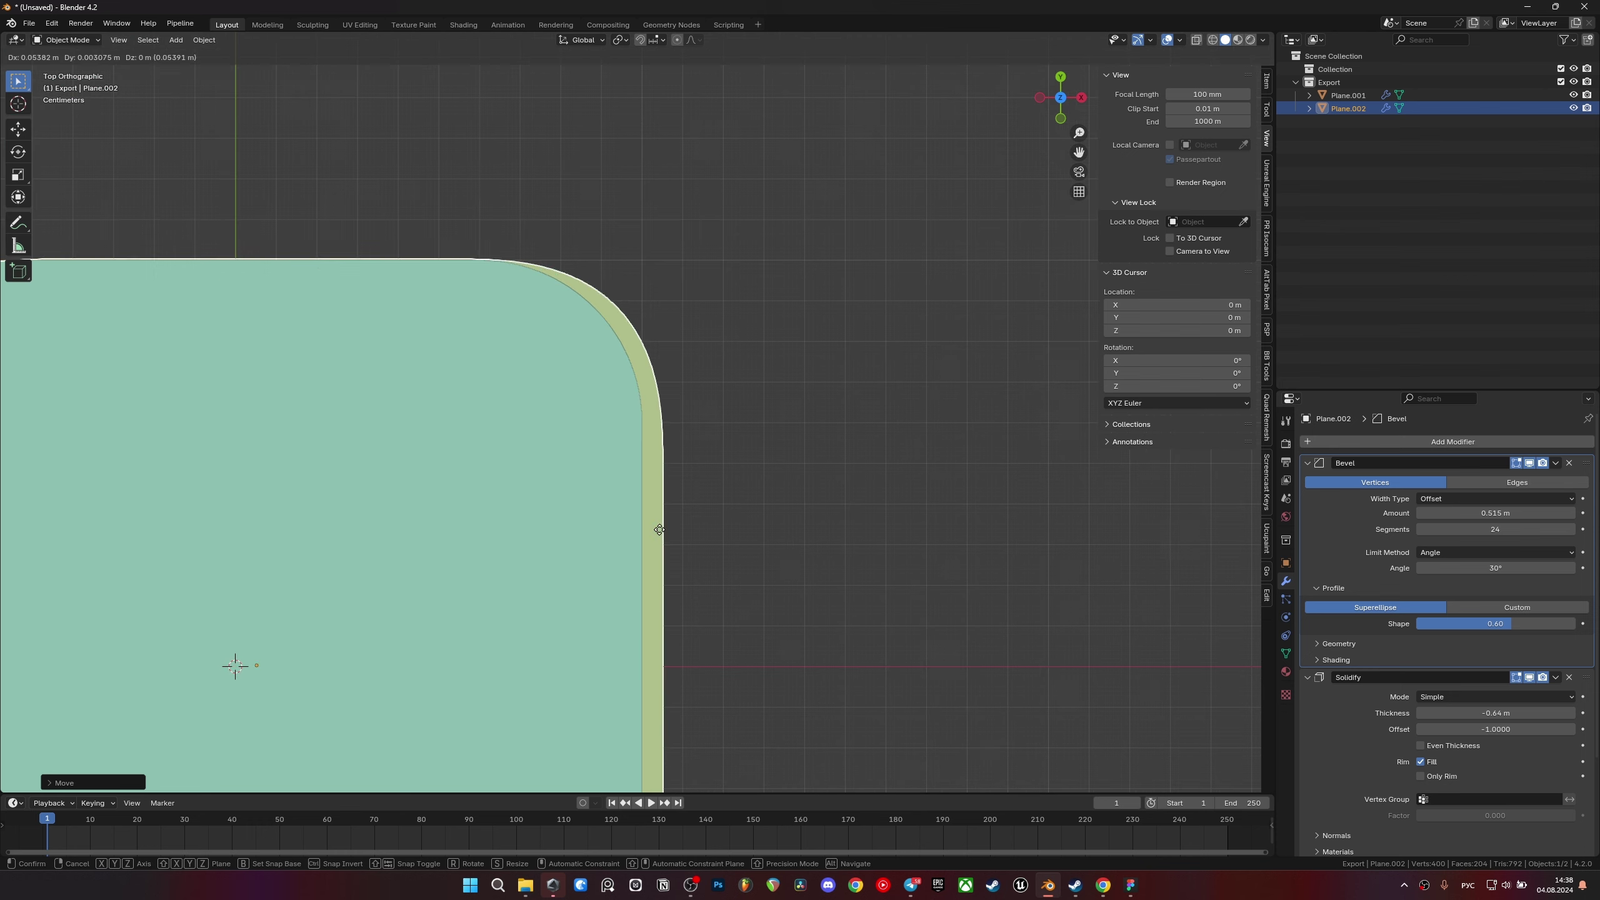
{"action": "key", "text": "Home"}
{"action": "key", "text": "ctrl+z"}
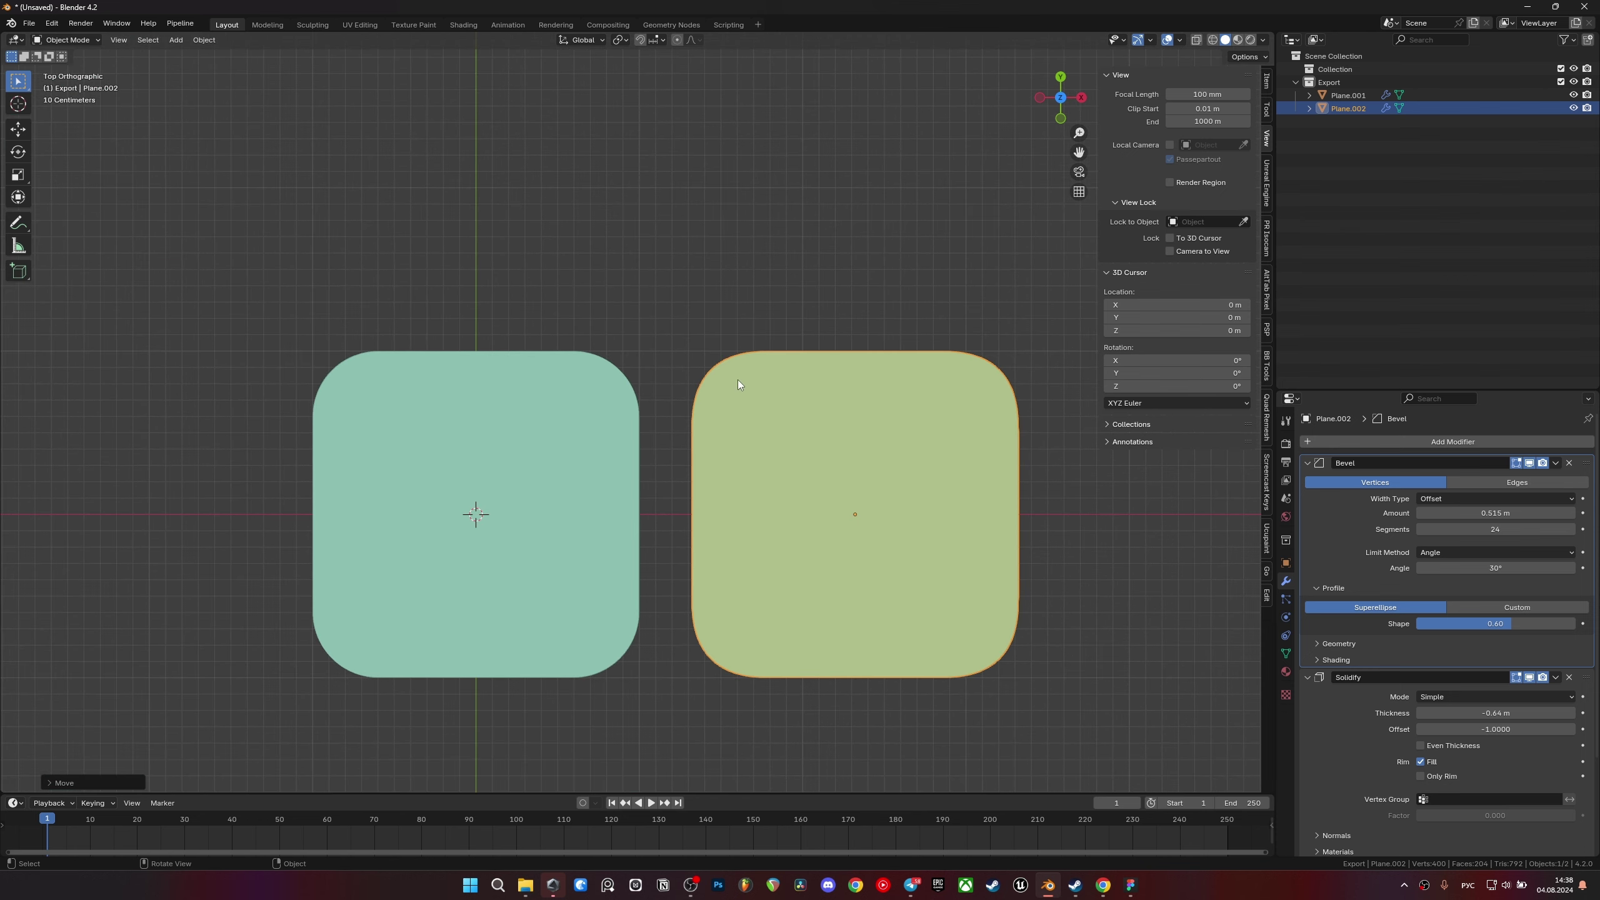
- Orbit and pan to view both bevelled slabs side by side in perspective
{"action": "scroll", "coordinate": [685, 434], "scroll_direction": "down", "scroll_amount": 1}
{"action": "scroll", "coordinate": [658, 431], "scroll_direction": "up", "scroll_amount": 4}
{"action": "mouse_move", "coordinate": [666, 369]}
{"action": "middle_mouse_down"}
{"action": "mouse_move", "coordinate": [802, 463]}
{"action": "mouse_move", "coordinate": [897, 430]}
{"action": "mouse_move", "coordinate": [878, 425]}
{"action": "middle_mouse_up"}
{"action": "scroll", "coordinate": [857, 443], "scroll_direction": "down", "scroll_amount": 3}
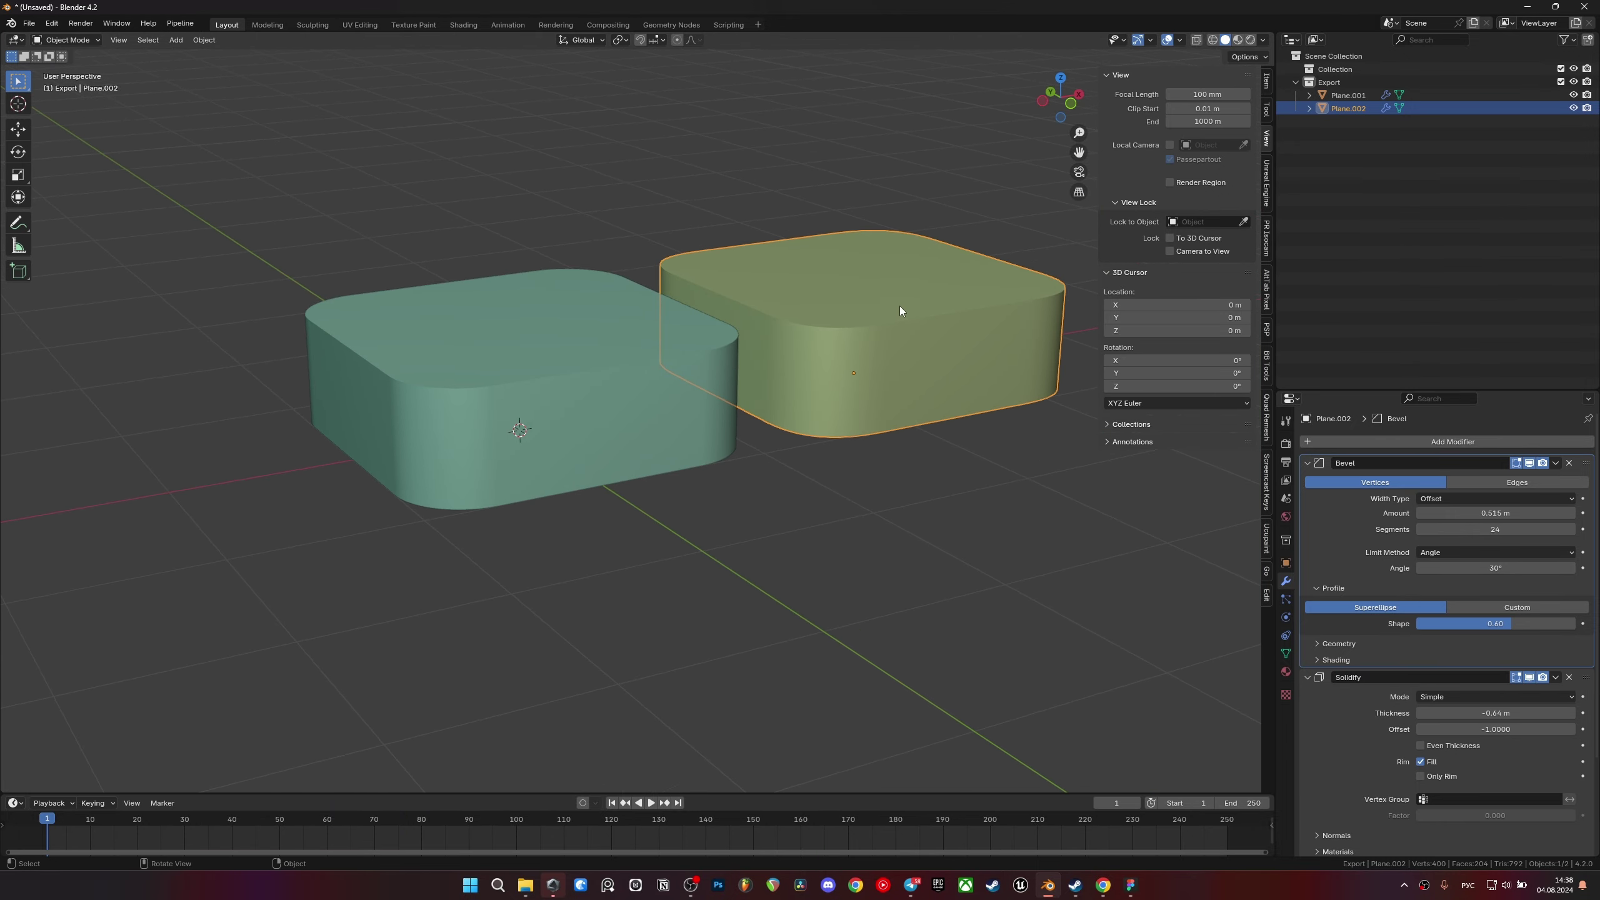
{"action": "mouse_move", "coordinate": [861, 327]}
{"action": "middle_mouse_down"}
{"action": "mouse_move", "coordinate": [886, 383]}
{"action": "mouse_move", "coordinate": [861, 389]}
{"action": "middle_mouse_up"}
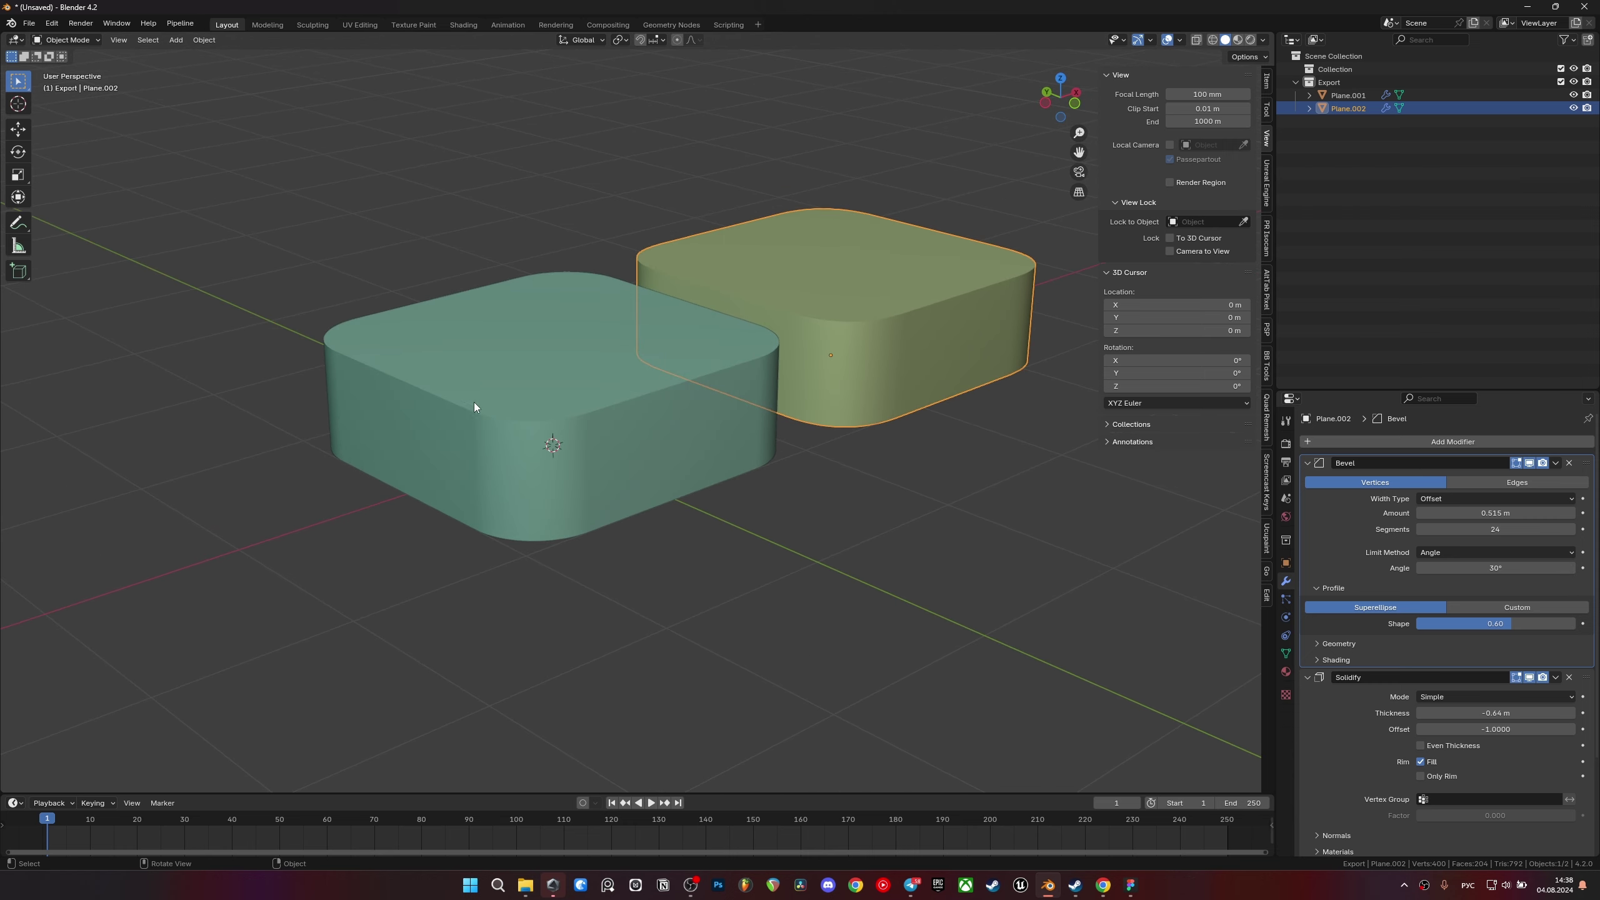
{"action": "middle_click_drag", "start_coordinate": [785, 435], "coordinate": [750, 473], "text": "shift"}
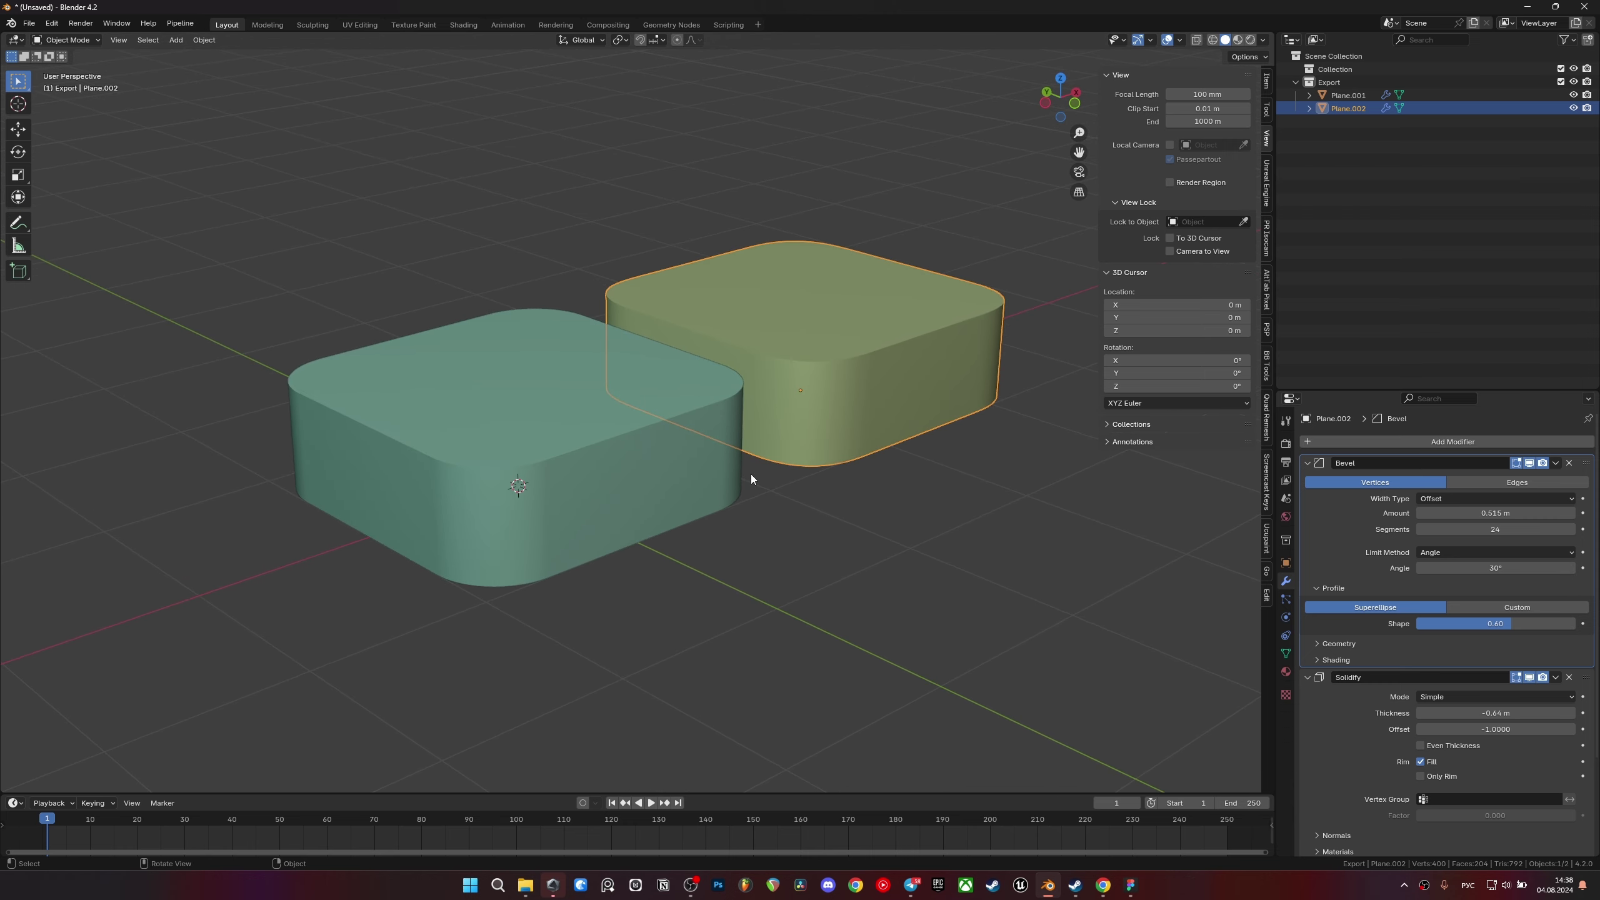